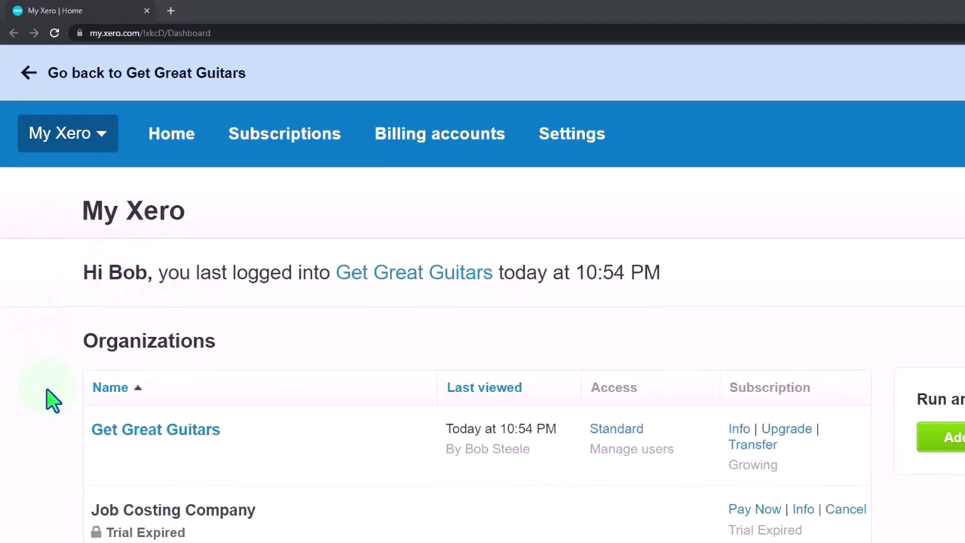
# Open the Get Great Guitars organization and duplicate its dashboard browser tab twice.
pyautogui.click(113, 433)
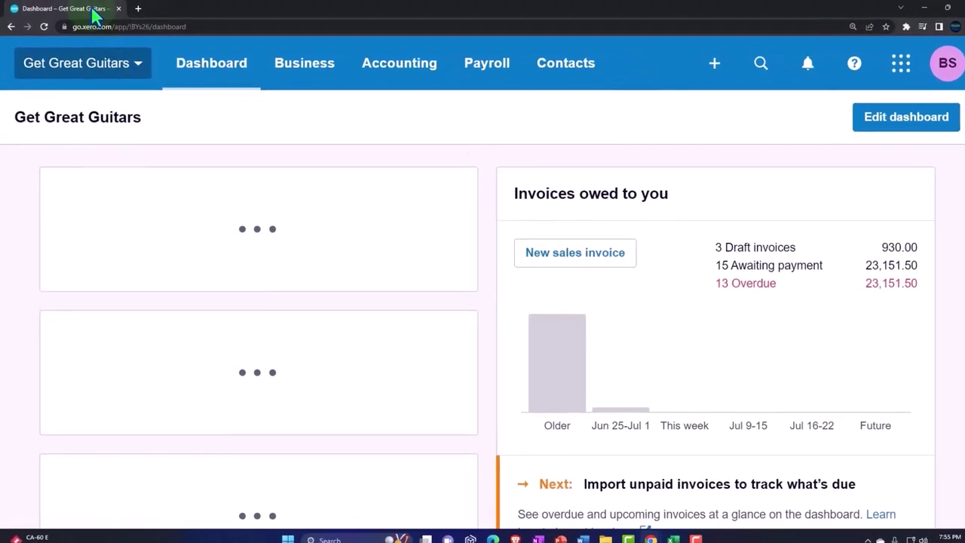
pyautogui.rightClick(94, 12)
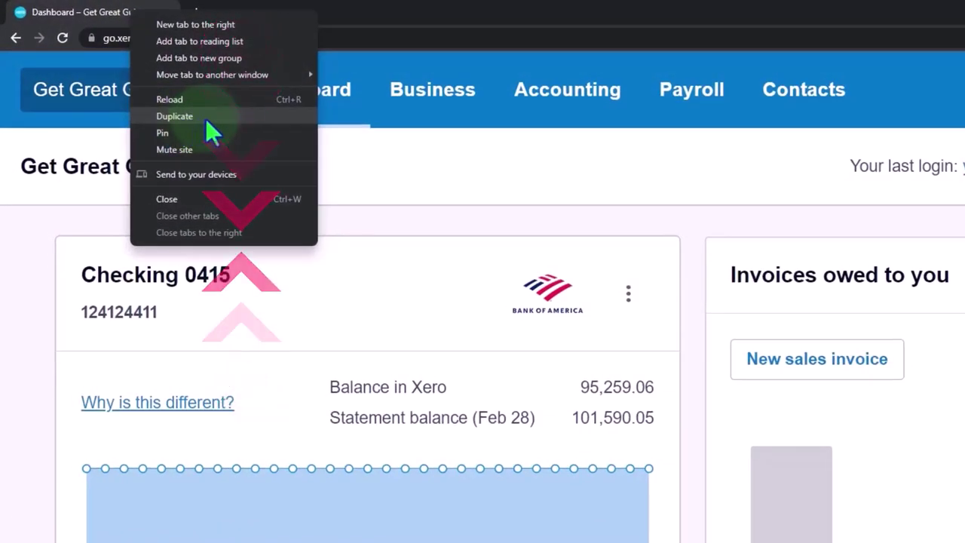
pyautogui.click(205, 117)
pyautogui.rightClick(231, 15)
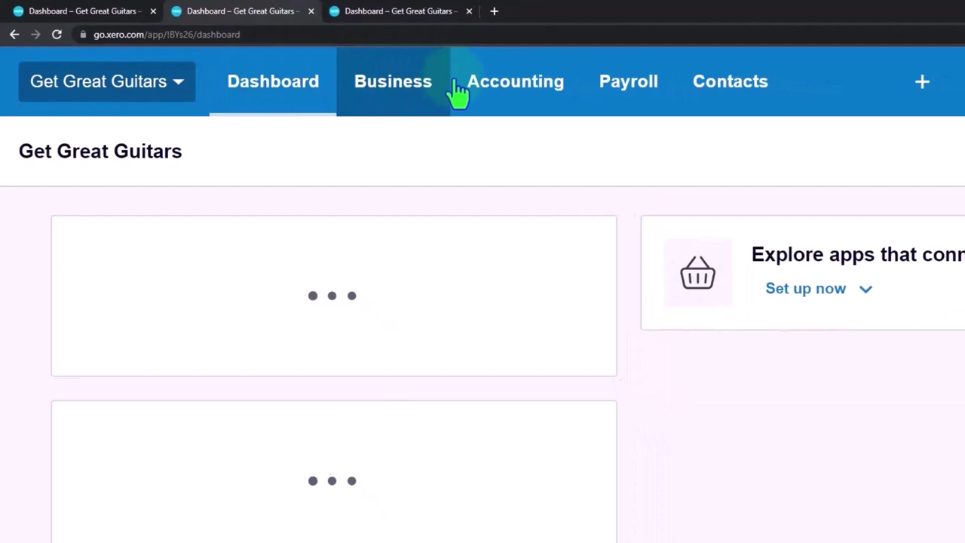
# Open the Balance Sheet Comp report in the second tab and the Income Statement Comp report in the third tab.
pyautogui.click(567, 109)
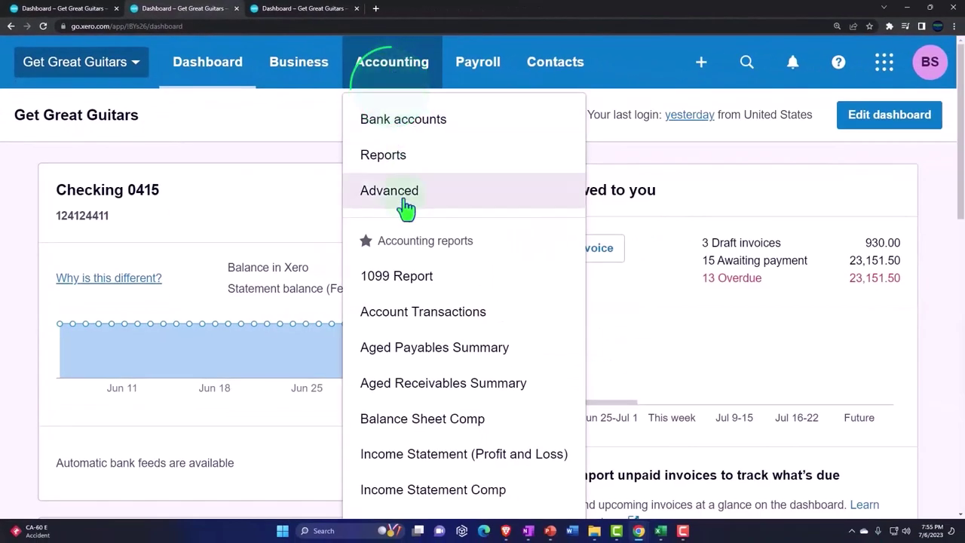
pyautogui.click(432, 431)
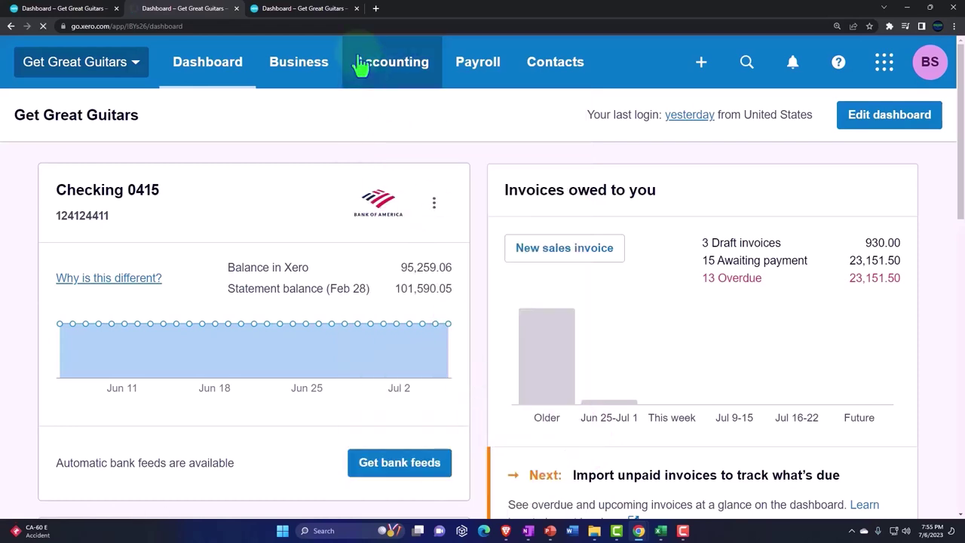
pyautogui.click(312, 11)
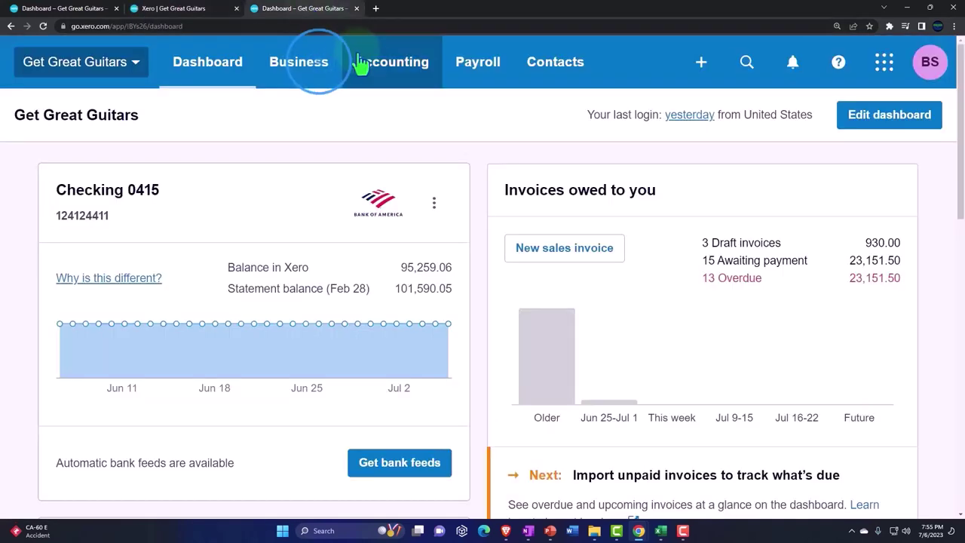
pyautogui.click(367, 65)
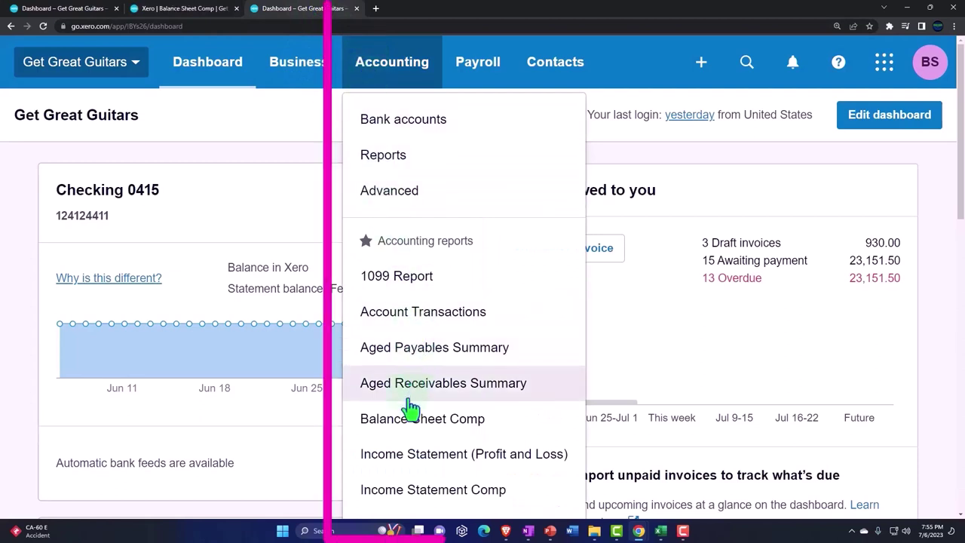
pyautogui.click(510, 493)
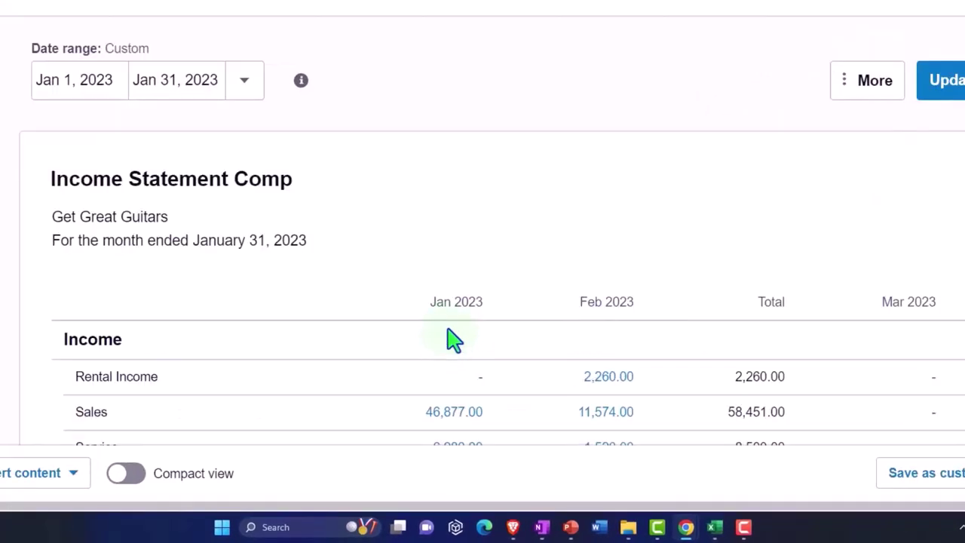
# Examine the Income Statement Comp figures, and switch to the Excel budget workbook to check the Sales amount in column C.
pyautogui.scroll(-1, 450, 335)
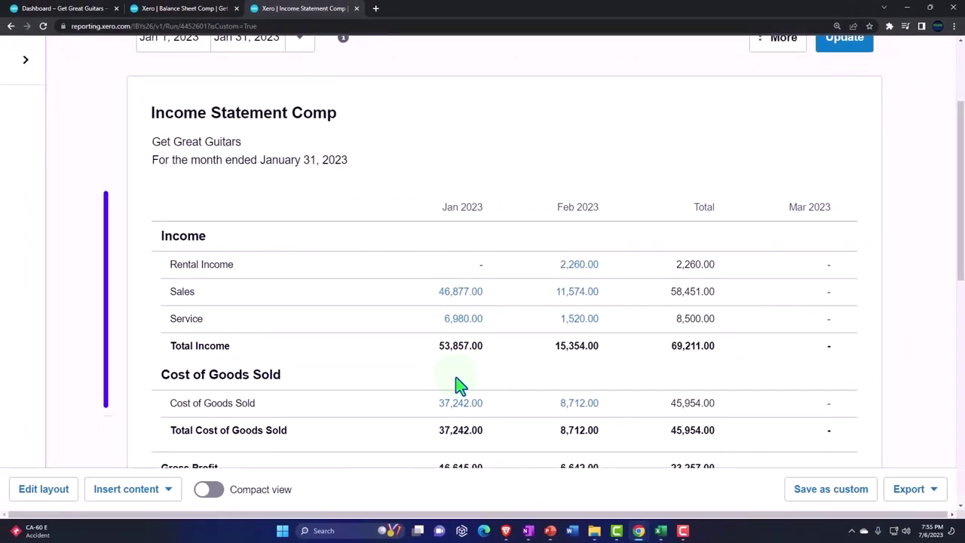
pyautogui.click(682, 531)
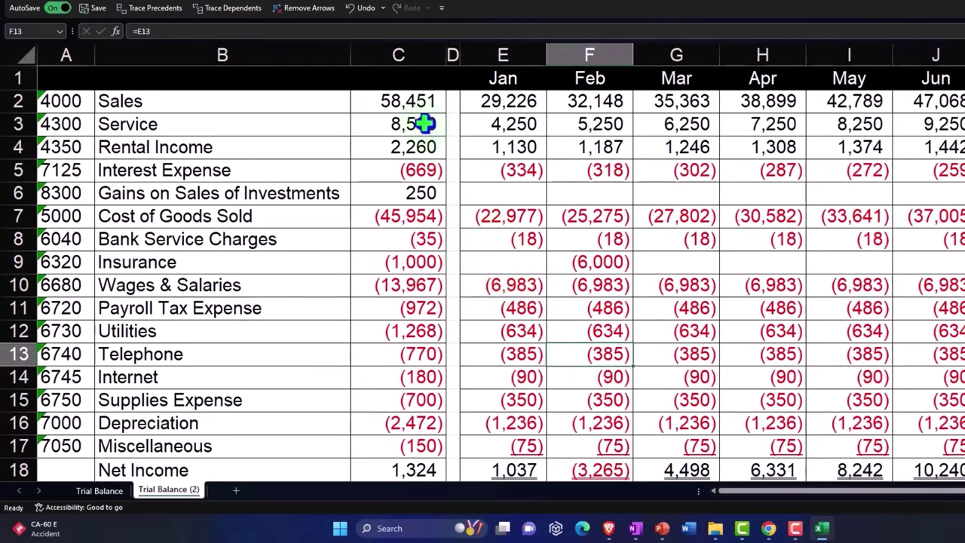
pyautogui.click(407, 105)
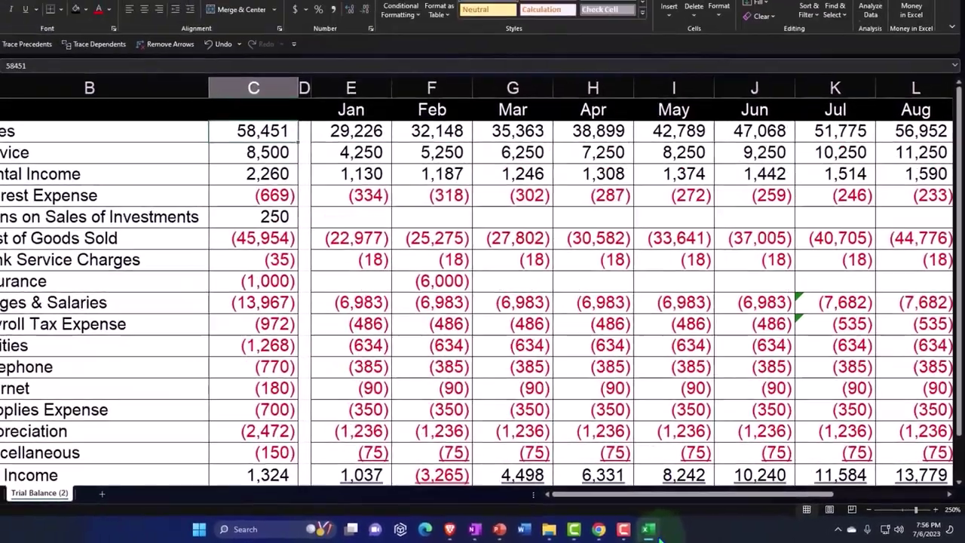
# Return to Xero in the browser, duplicate the Income Statement Comp tab, and open the accounting Reports page in the copy.
pyautogui.click(595, 526)
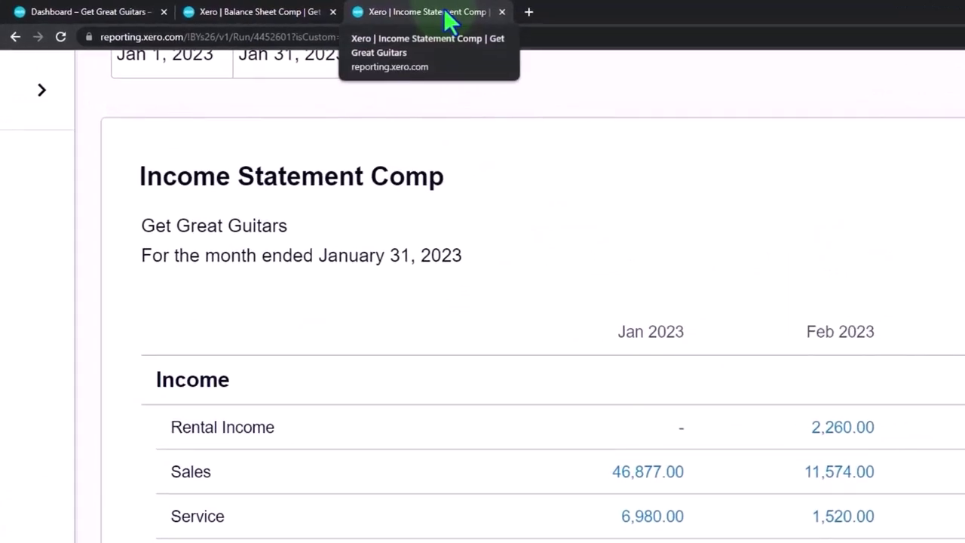
pyautogui.rightClick(446, 19)
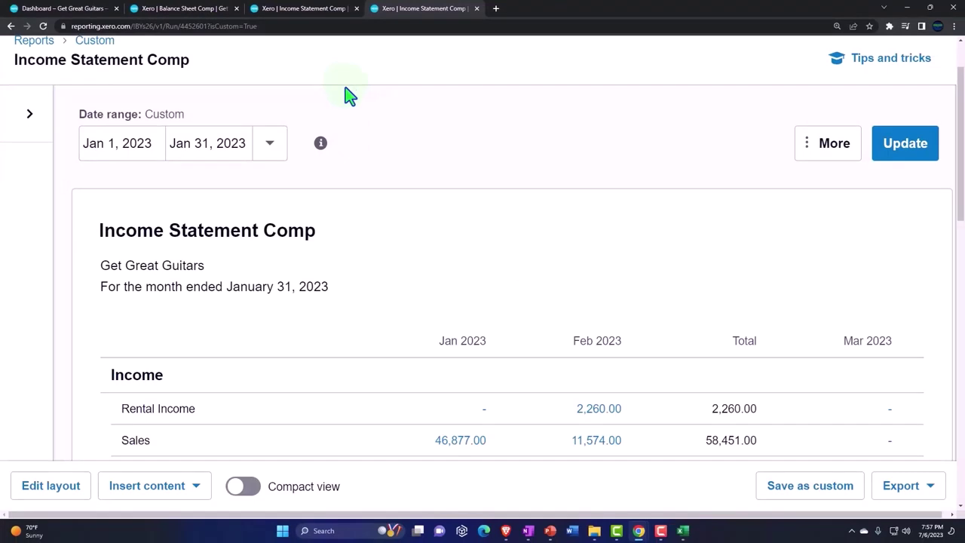
pyautogui.scroll(1, 349, 101)
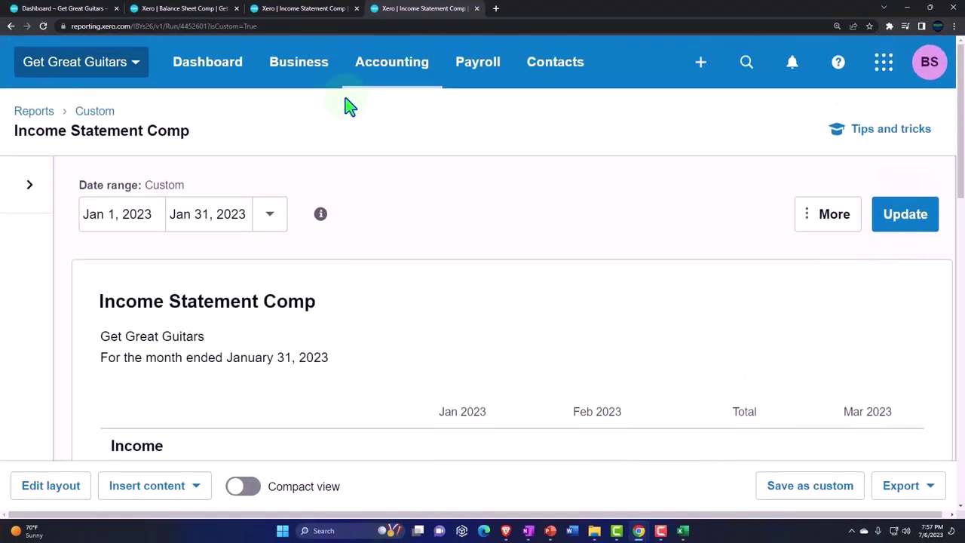
pyautogui.click(385, 75)
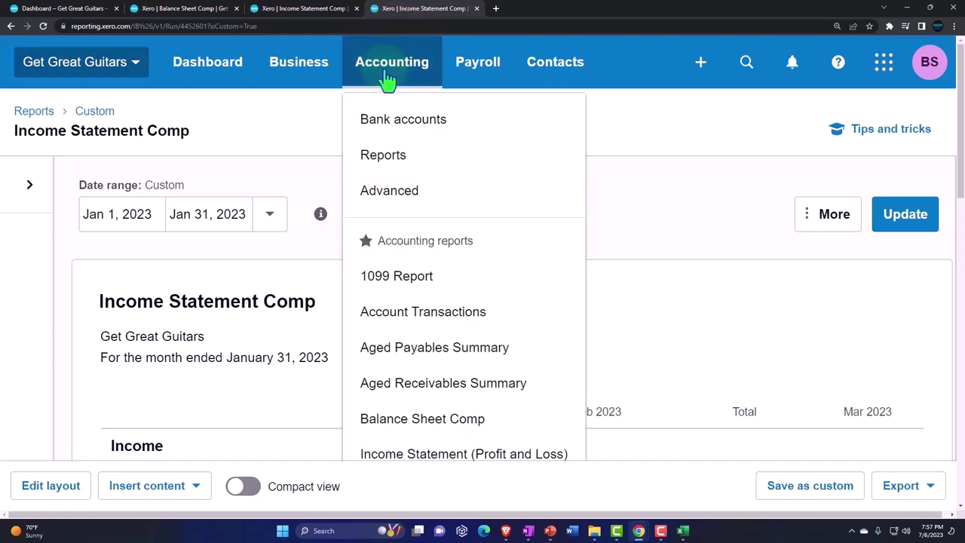
pyautogui.click(383, 155)
# Open the Budget Summary report from the Financial performance group in a new tab, after checking the Excel budget.
pyautogui.hotkey('ctrl', '-')
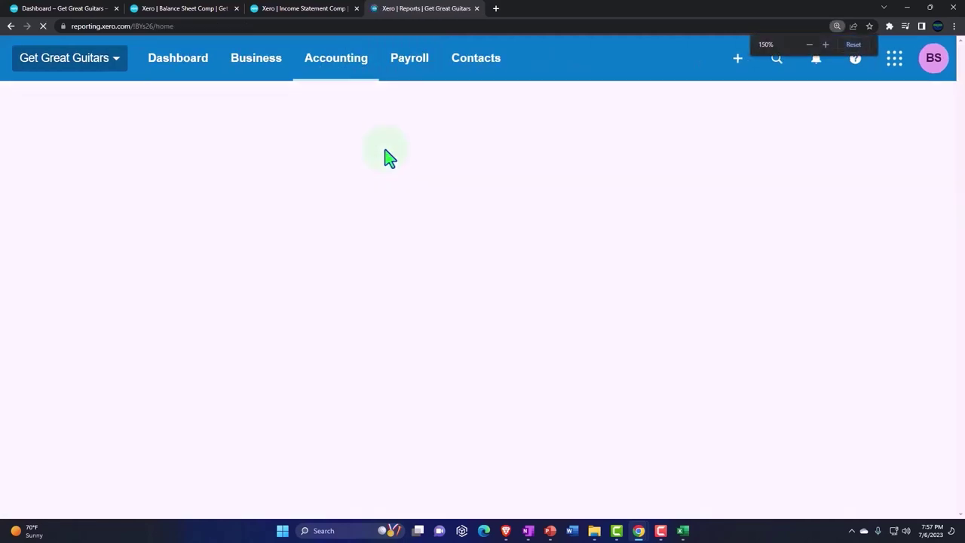
pyautogui.scroll(-1, 384, 168)
pyautogui.scroll(-1, 384, 168)
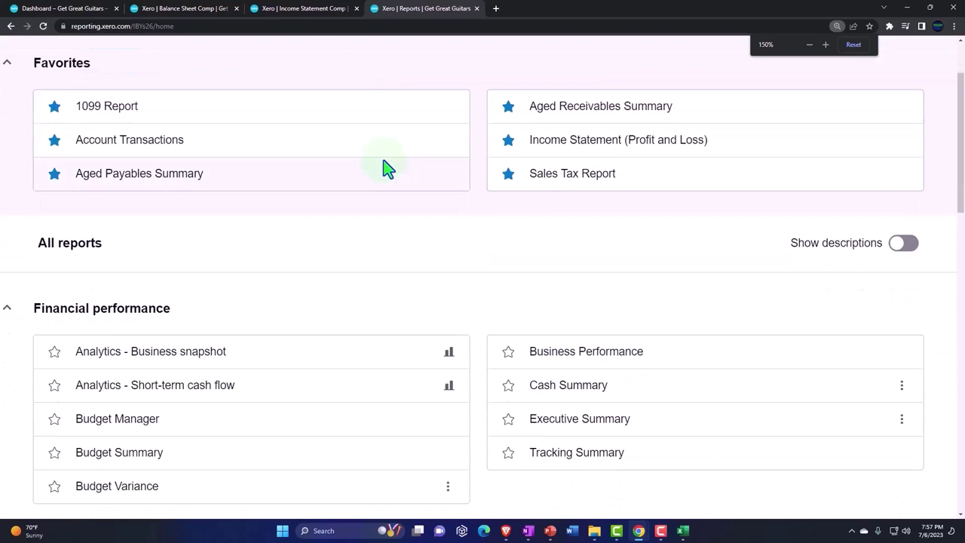
pyautogui.scroll(-2, 385, 170)
pyautogui.scroll(-1, 386, 170)
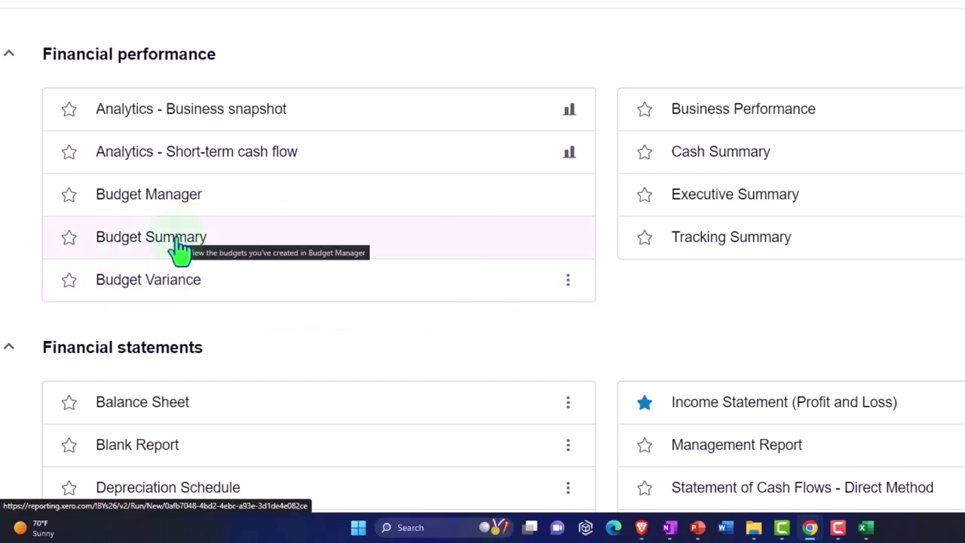
pyautogui.click(865, 527)
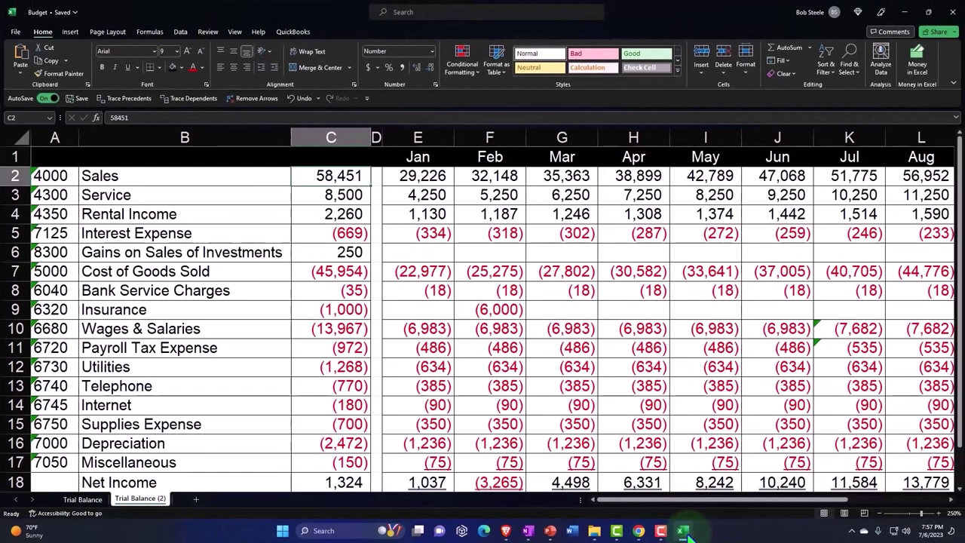
pyautogui.click(683, 531)
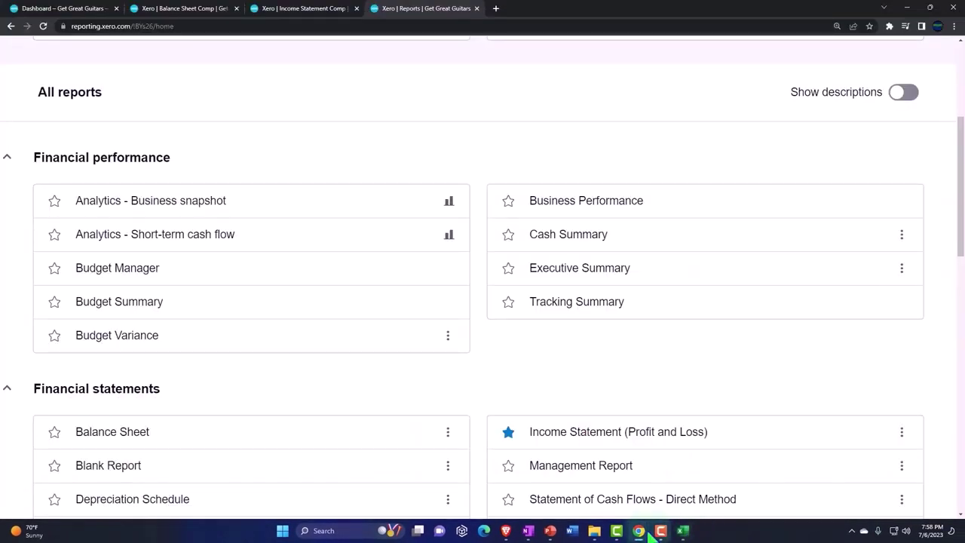
pyautogui.rightClick(154, 308)
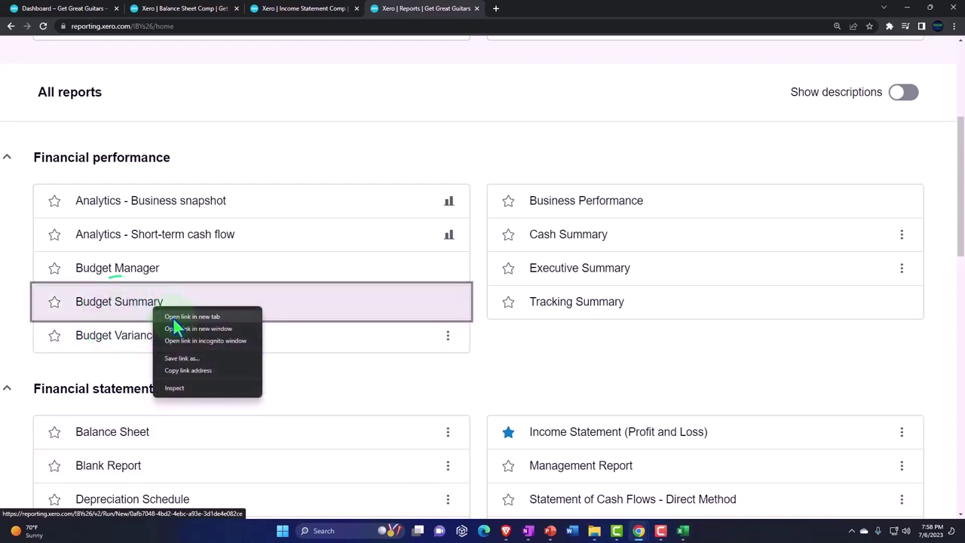
pyautogui.click(175, 318)
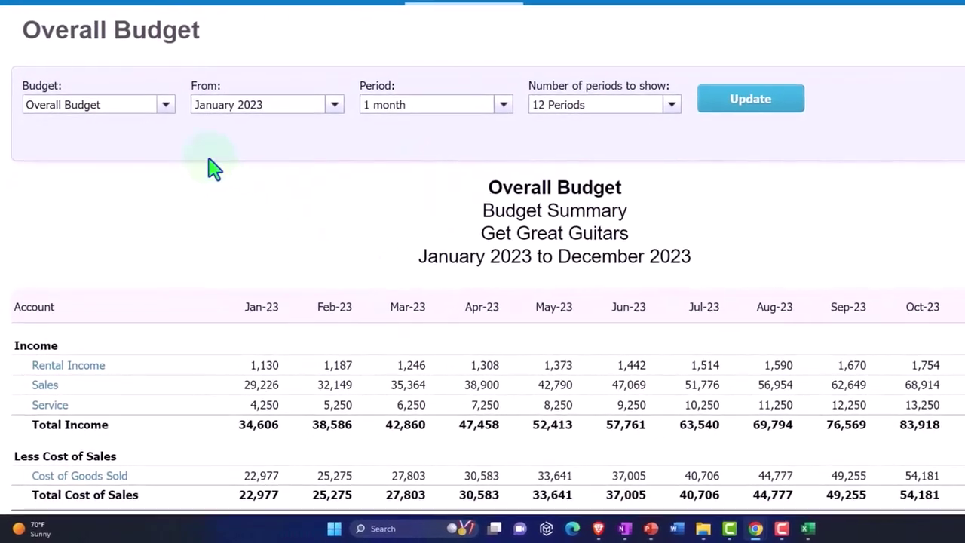
# Examine the available choices for the Budget Summary's budget and starting month.
pyautogui.click(138, 172)
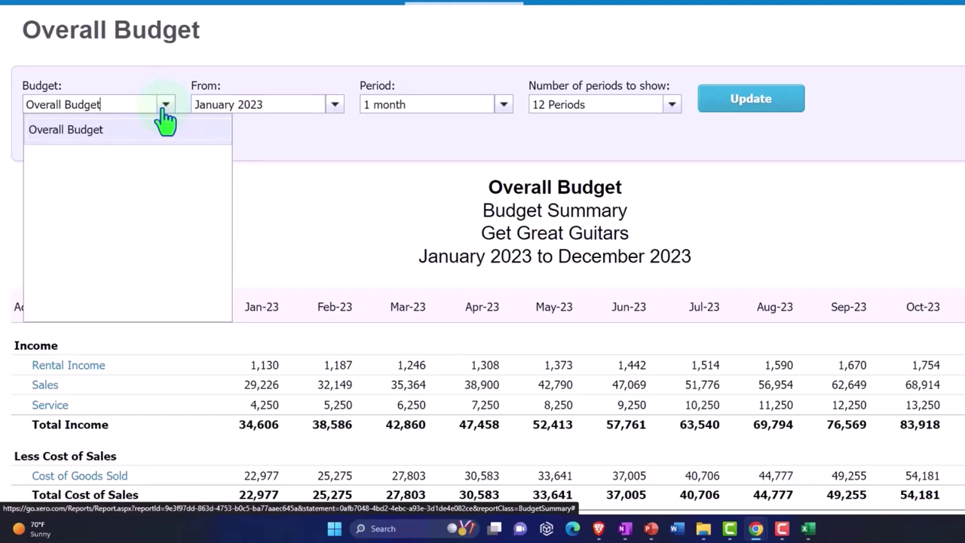
pyautogui.click(333, 216)
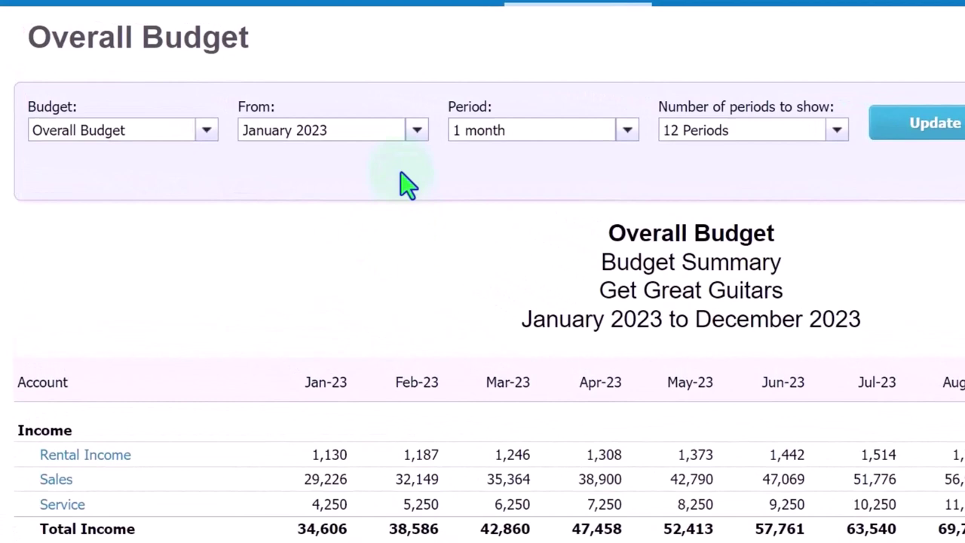
pyautogui.click(416, 133)
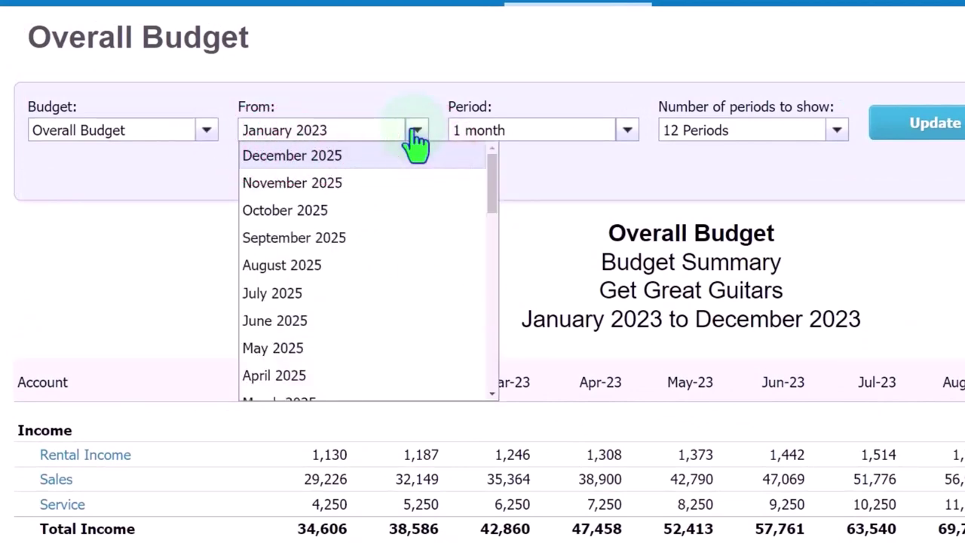
pyautogui.click(418, 143)
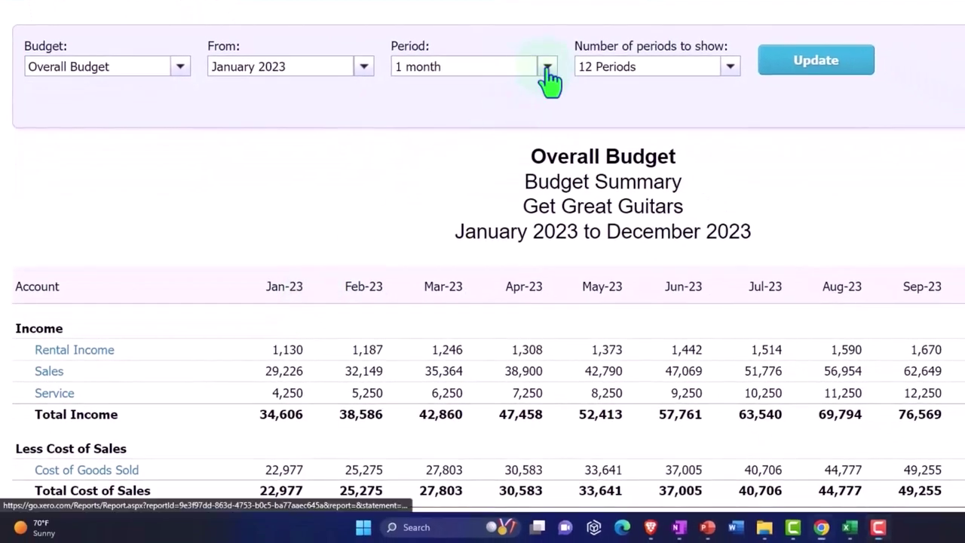
# Set the Budget Summary to a 1 month period with 12 periods shown, and update the report.
pyautogui.click(548, 67)
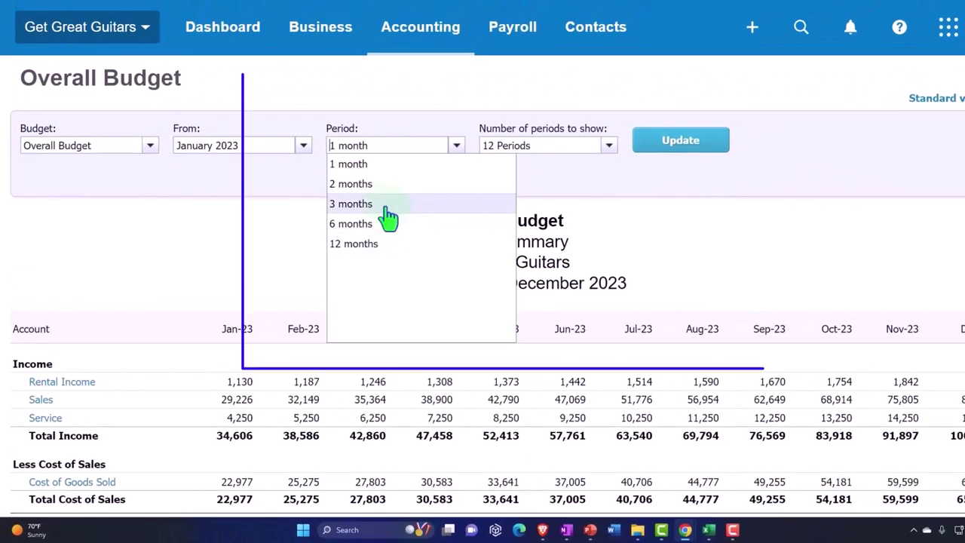
pyautogui.click(364, 170)
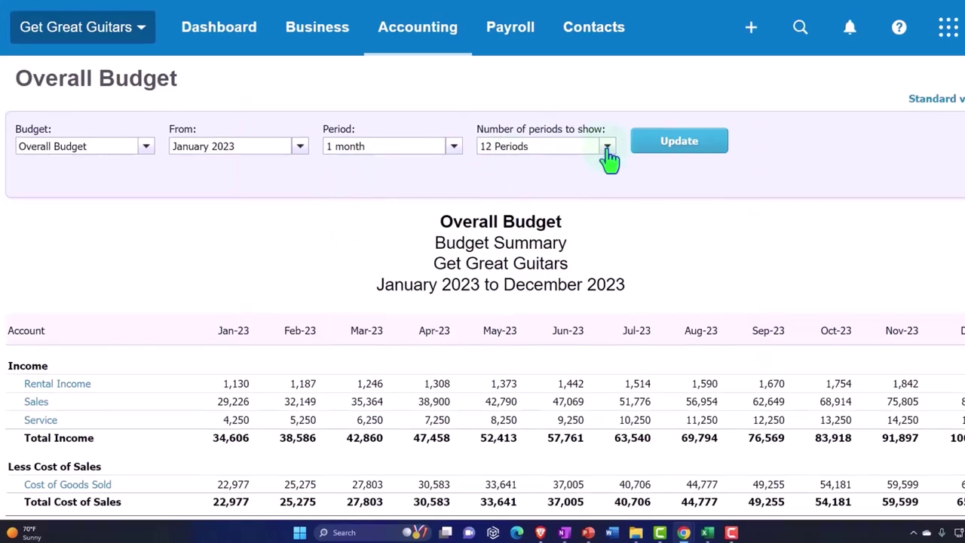
pyautogui.click(608, 147)
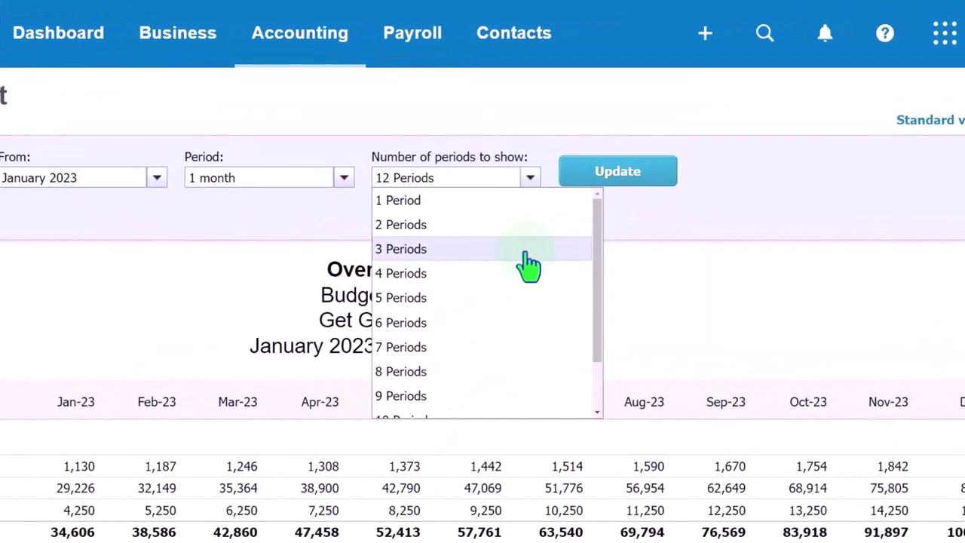
pyautogui.scroll(-1, 542, 272)
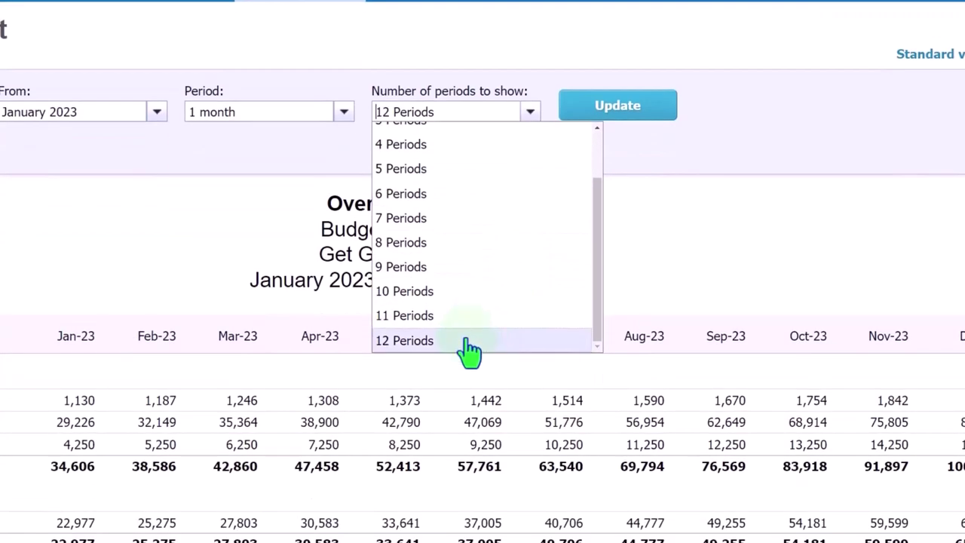
pyautogui.click(469, 405)
pyautogui.click(617, 111)
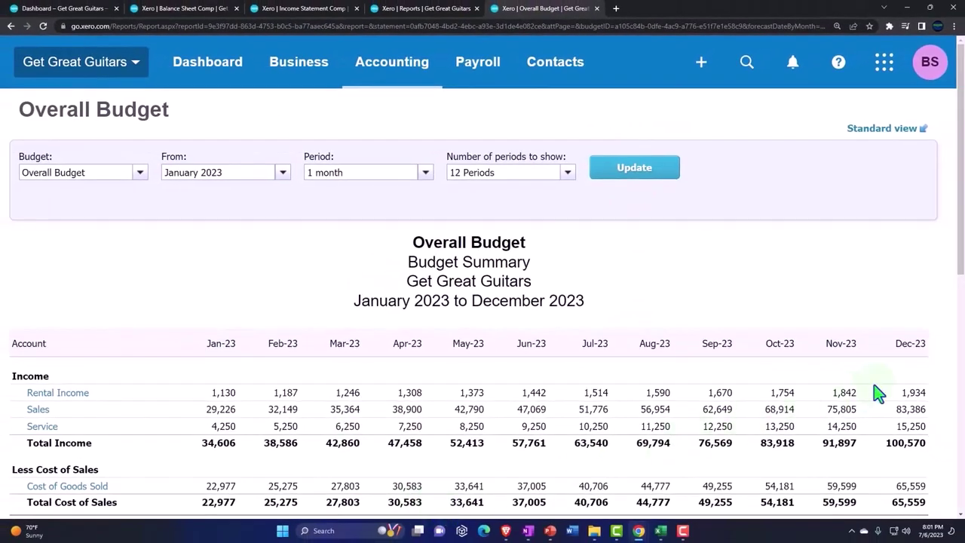
# Set the Budget Summary to a 3 months period with 4 periods shown, and update the report.
pyautogui.click(902, 368)
pyautogui.click(425, 173)
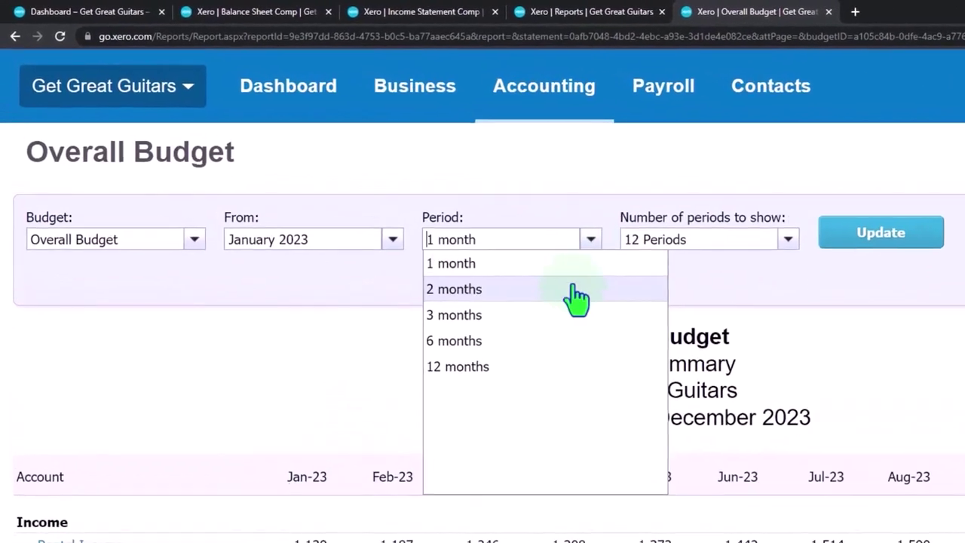
pyautogui.click(571, 316)
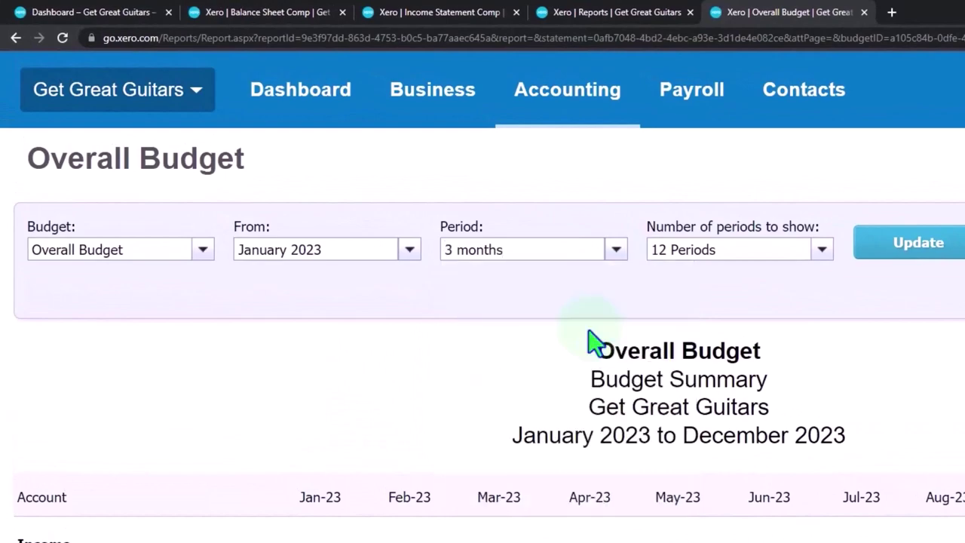
pyautogui.click(819, 253)
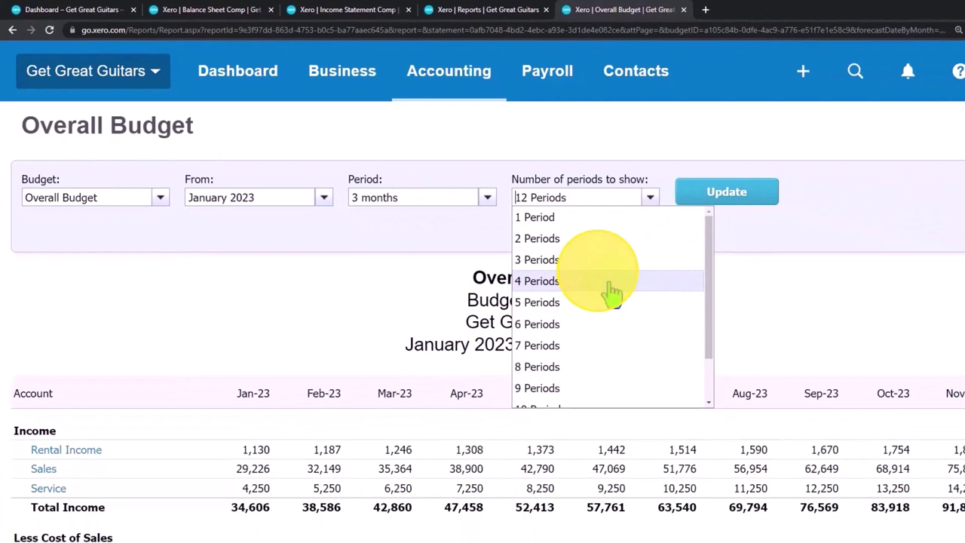
pyautogui.click(611, 294)
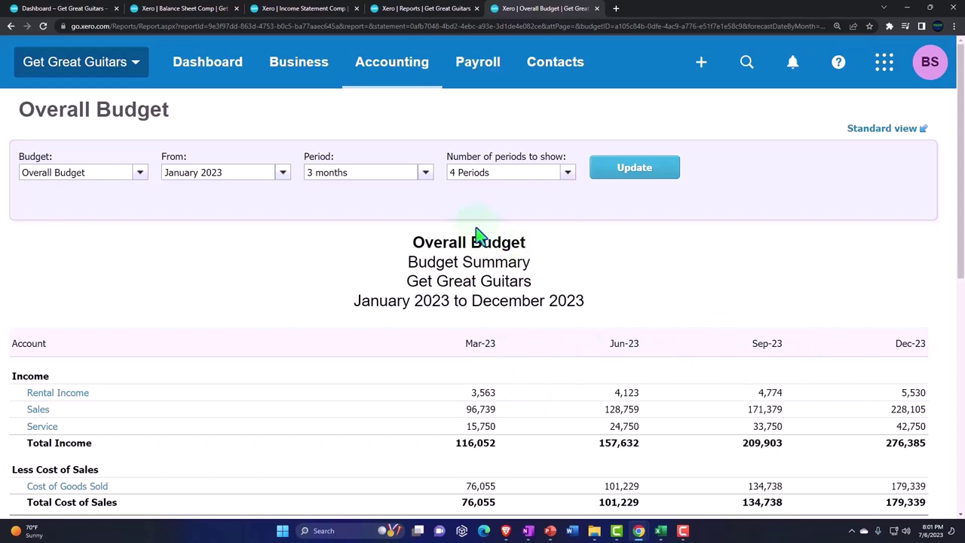
# Set the Budget Summary to a 6 months period with 2 periods shown, and update the report.
pyautogui.click(425, 173)
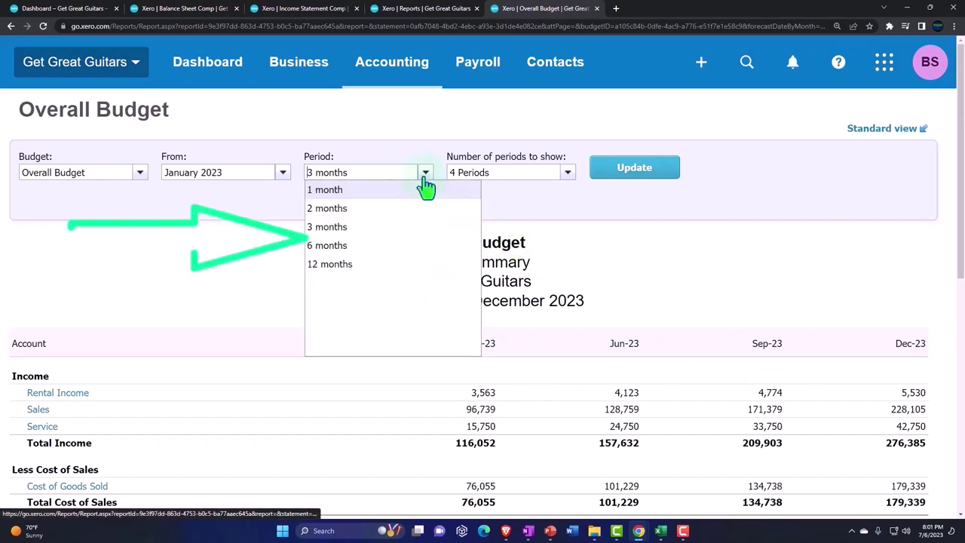
pyautogui.click(372, 249)
pyautogui.click(567, 175)
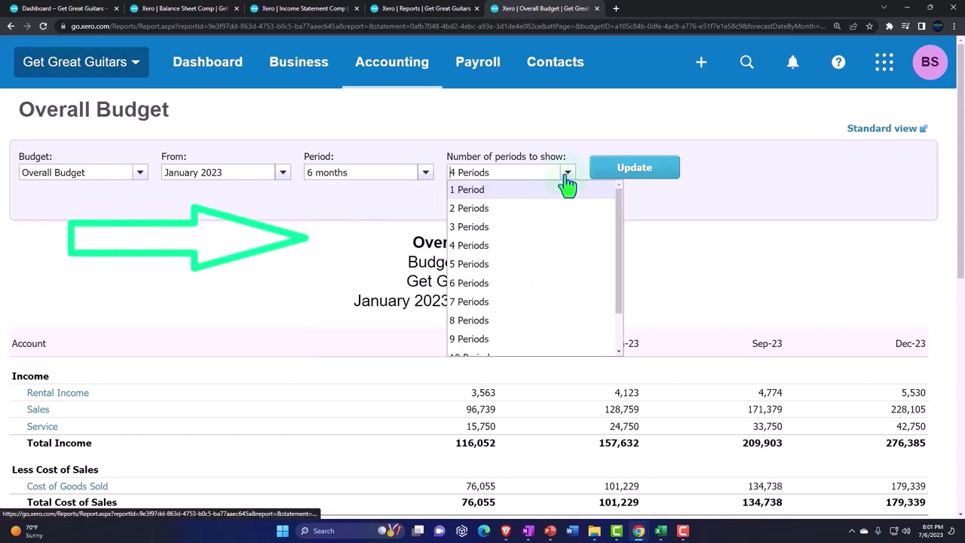
pyautogui.click(551, 209)
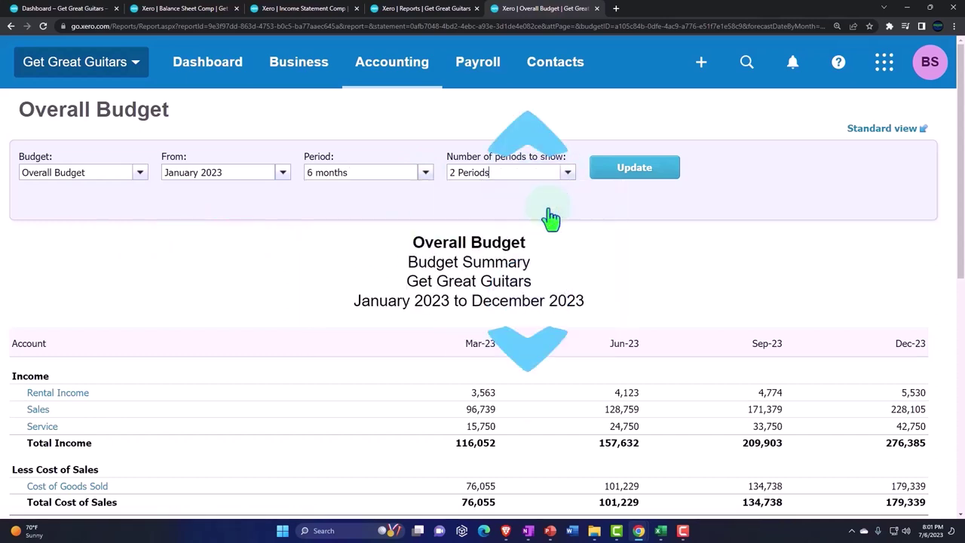
pyautogui.click(632, 175)
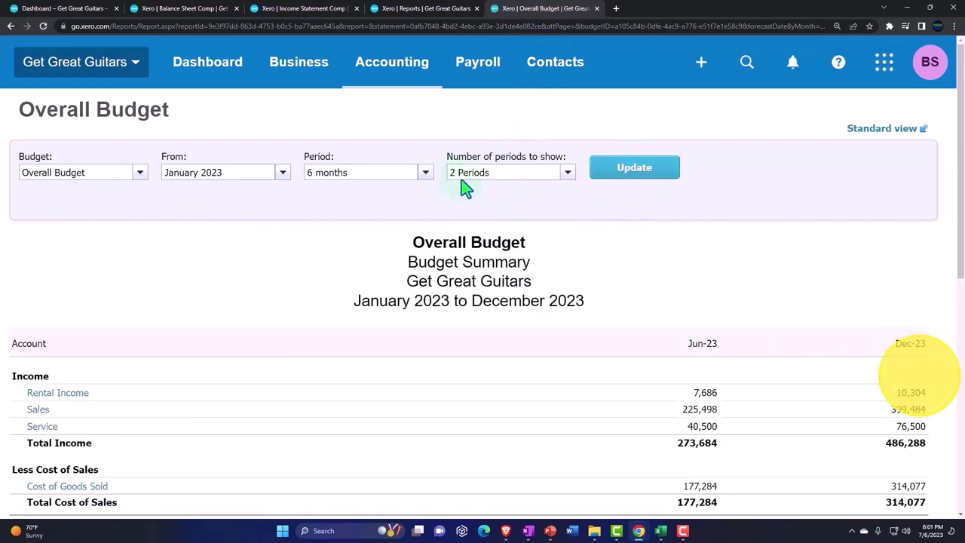
# Set the Budget Summary to a 12 months period with 1 period shown, and update the report.
pyautogui.click(425, 173)
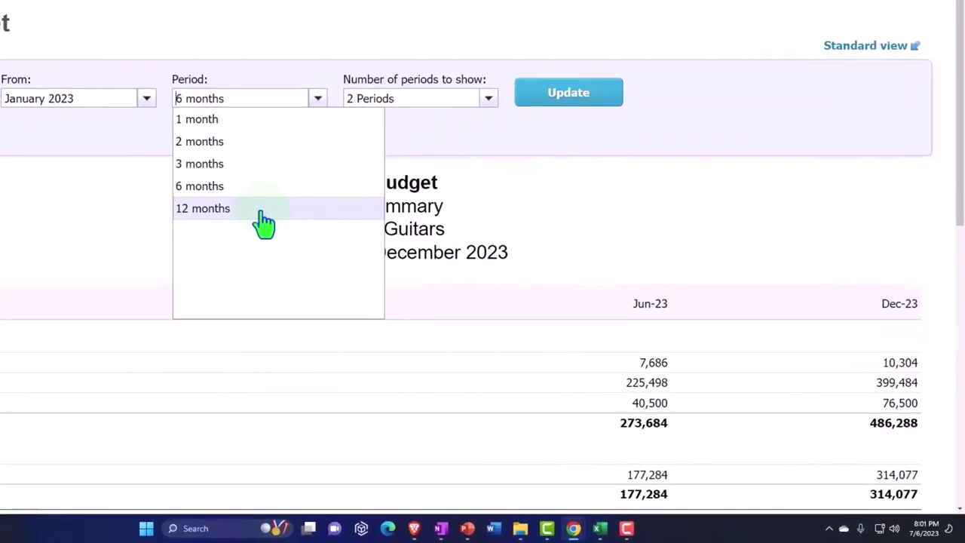
pyautogui.click(287, 233)
pyautogui.click(489, 100)
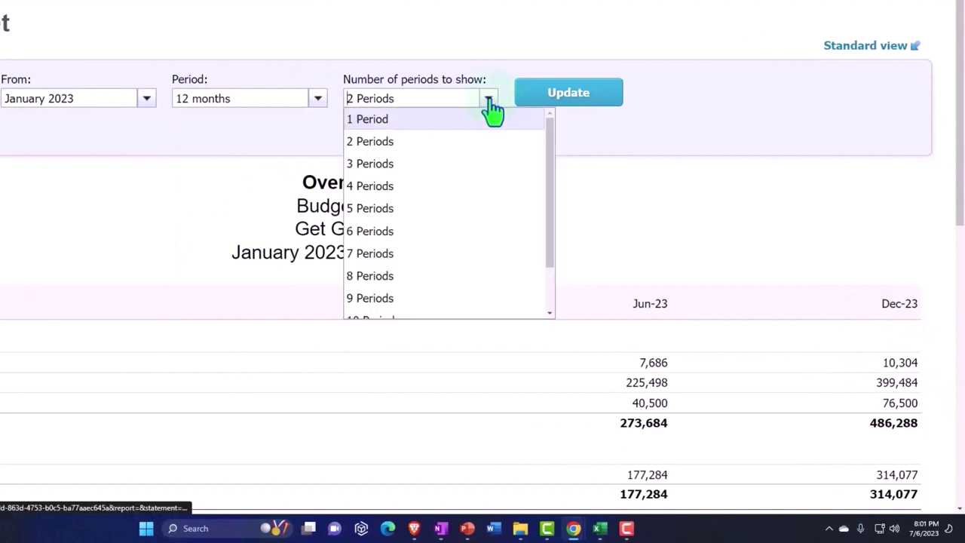
pyautogui.click(436, 119)
pyautogui.click(563, 97)
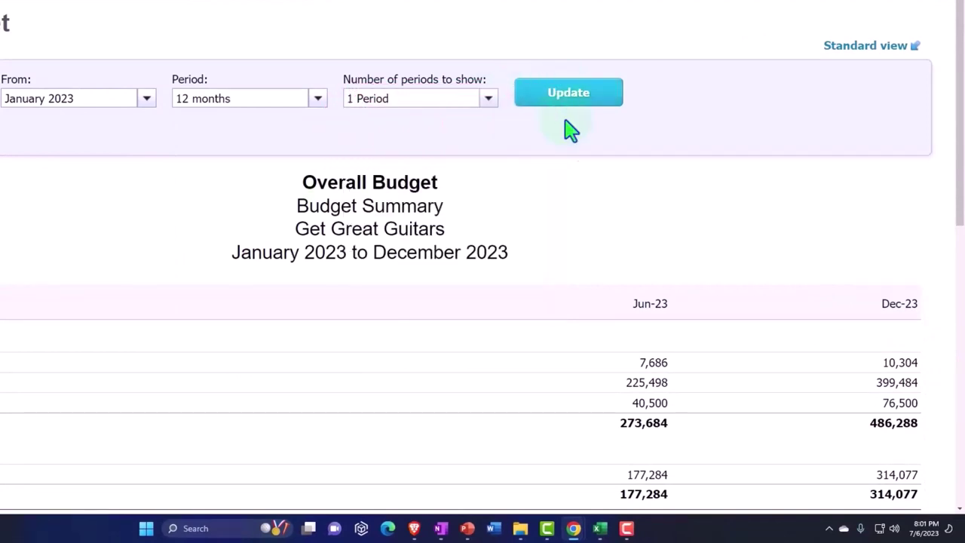
pyautogui.click(559, 105)
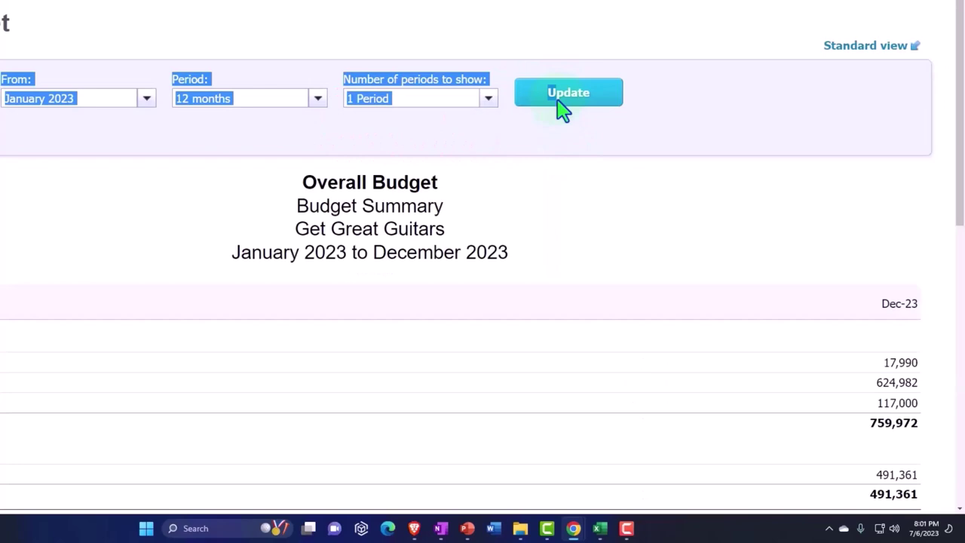
pyautogui.click(554, 198)
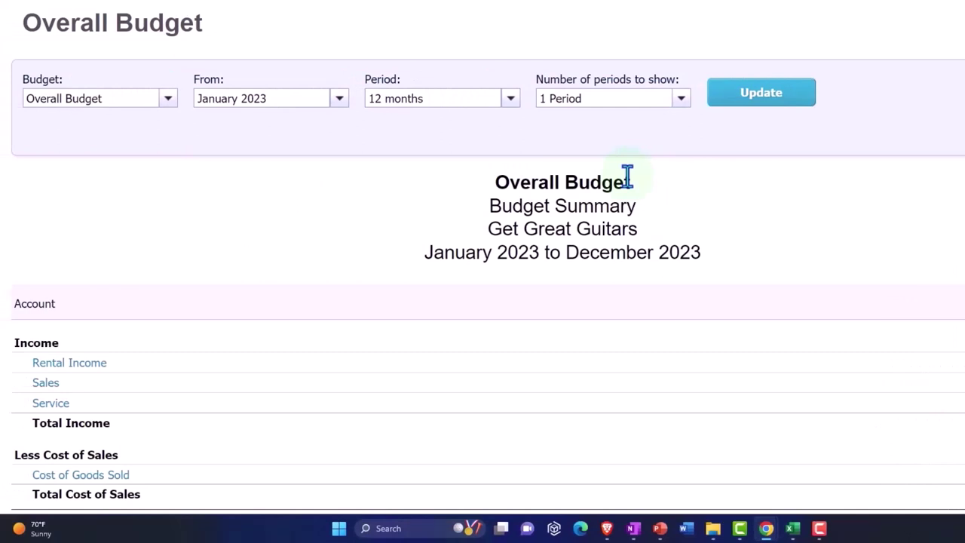
# Return the Budget Summary to a 1 month period with 12 periods shown, and update the report.
pyautogui.click(511, 104)
pyautogui.click(512, 105)
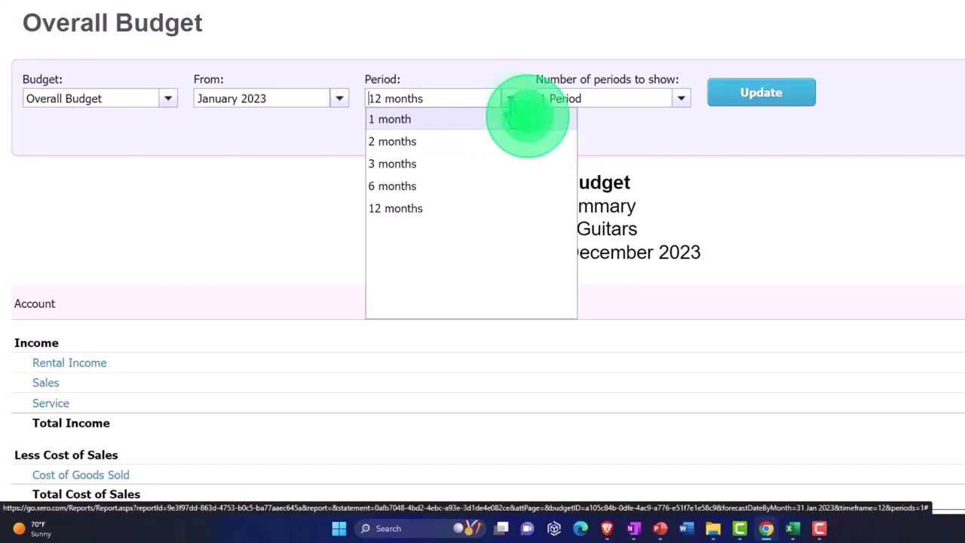
pyautogui.click(416, 122)
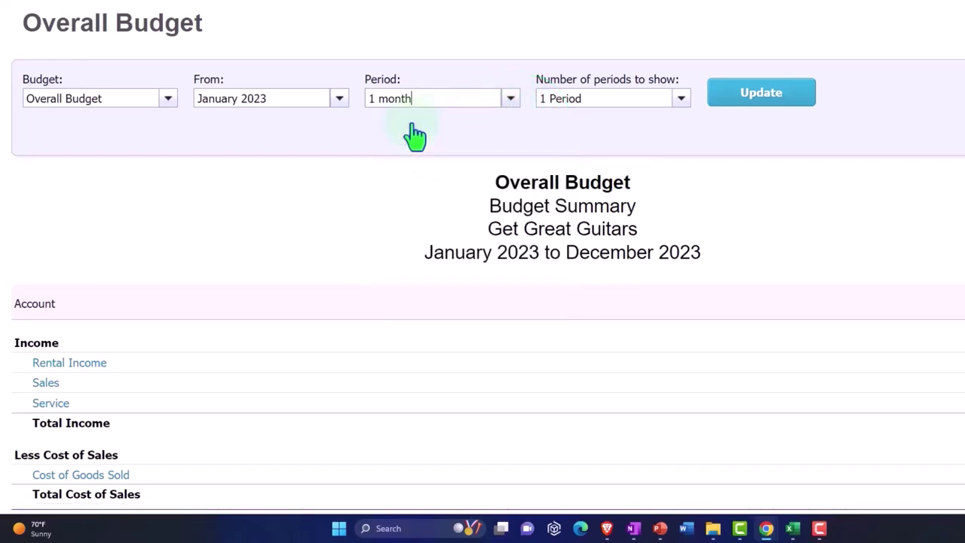
pyautogui.click(681, 104)
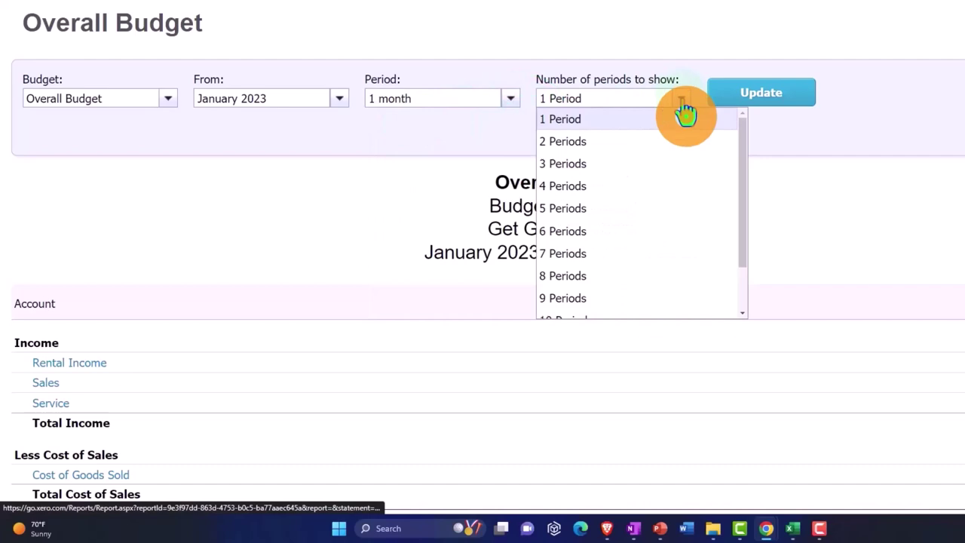
pyautogui.scroll(-1, 647, 214)
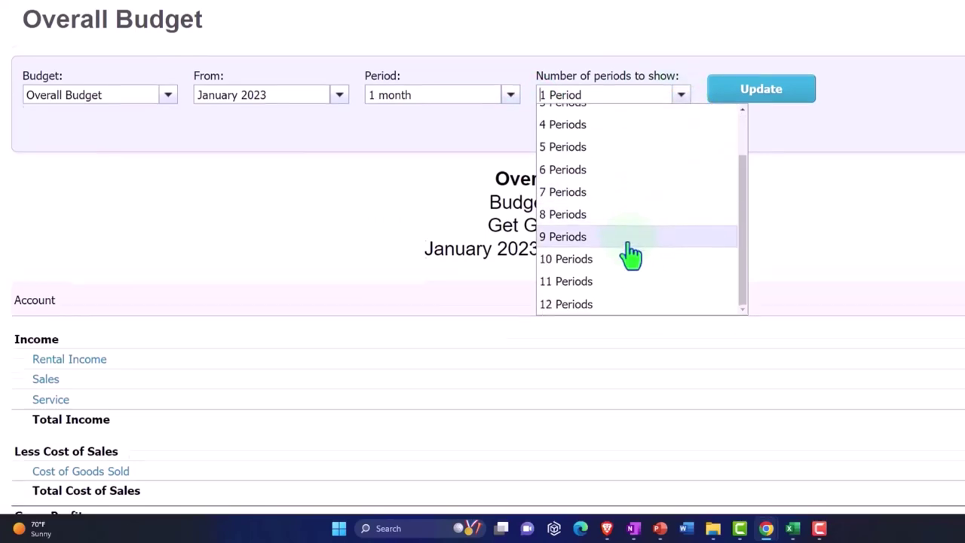
pyautogui.scroll(-1, 631, 254)
pyautogui.click(606, 256)
pyautogui.click(735, 36)
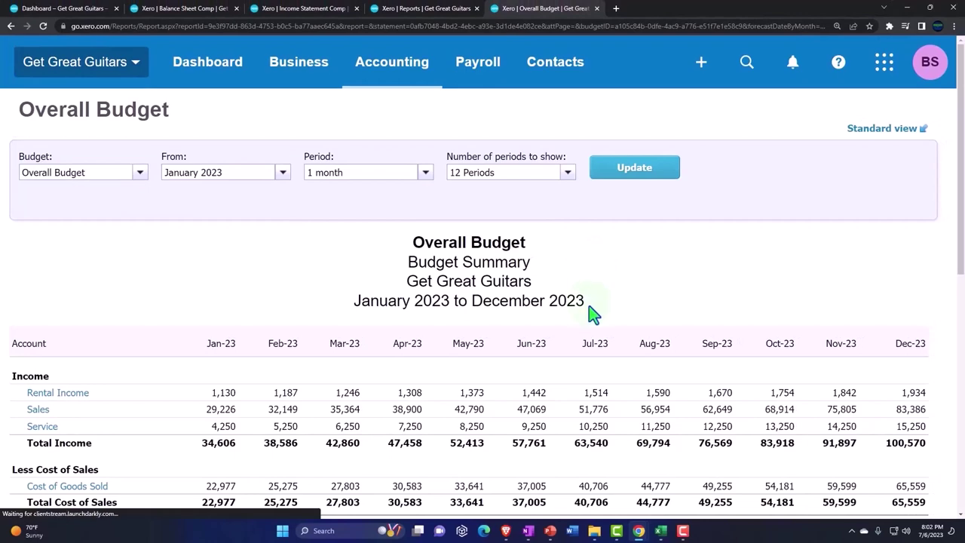
# Compare the Budget Summary's monthly net profit with the Net Income row of the Excel budget.
pyautogui.scroll(-3, 589, 306)
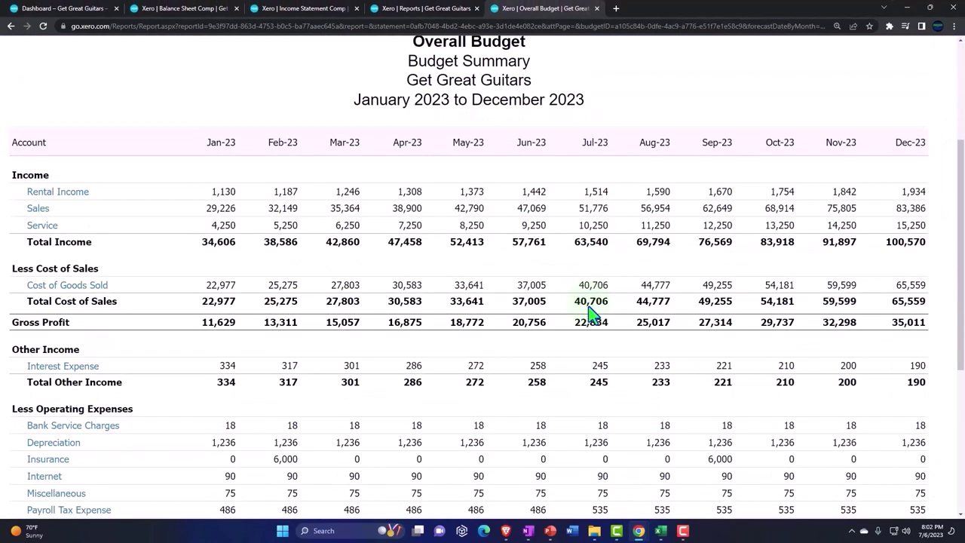
pyautogui.scroll(-3, 591, 309)
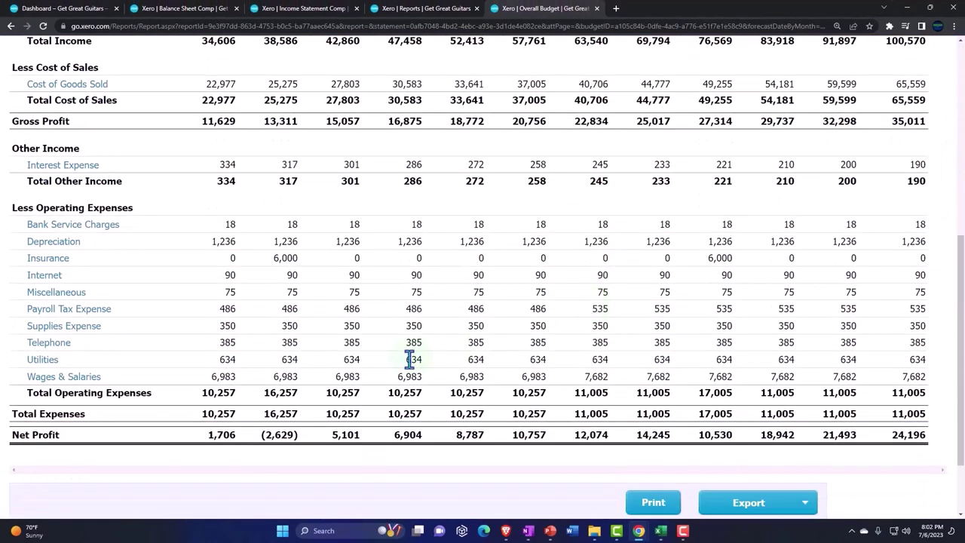
pyautogui.click(660, 530)
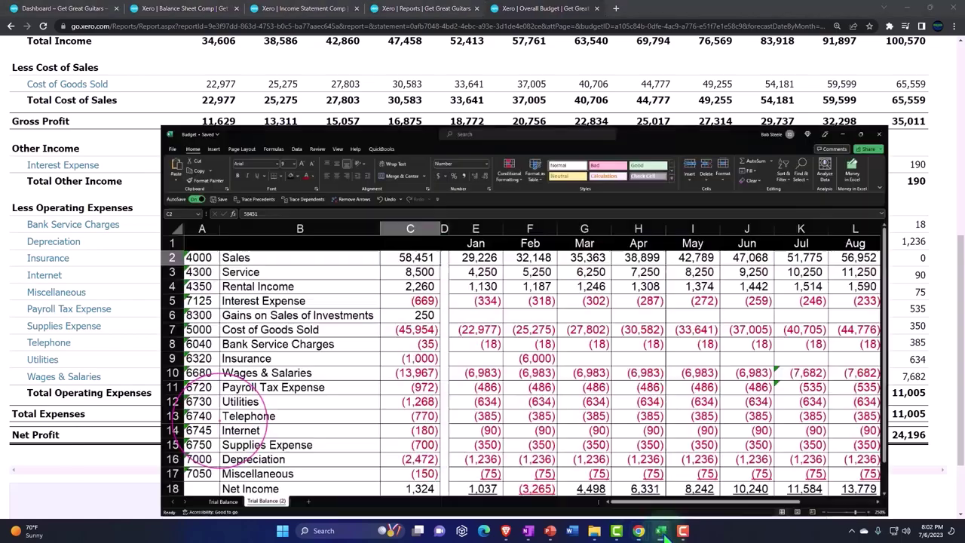
pyautogui.scroll(-2, 542, 402)
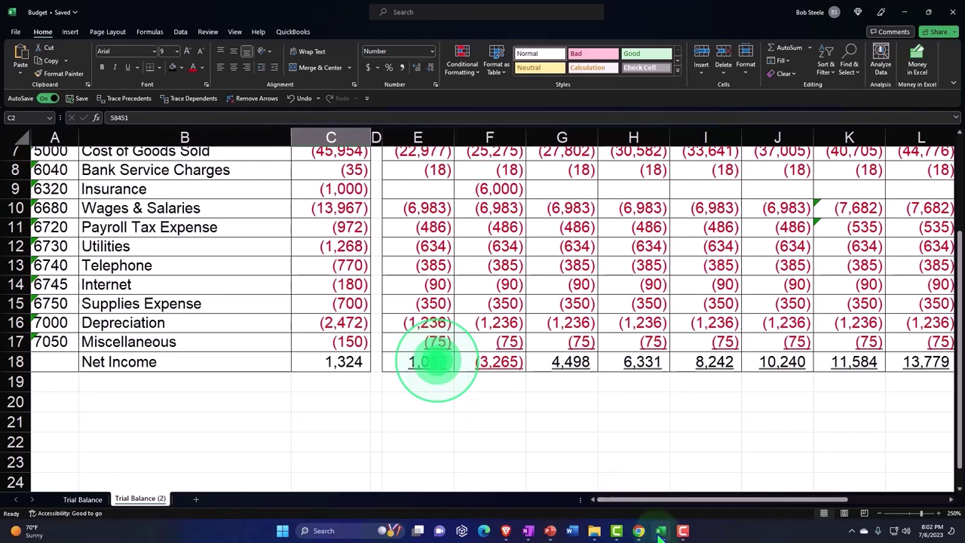
pyautogui.hotkey('alt', 'Tab')
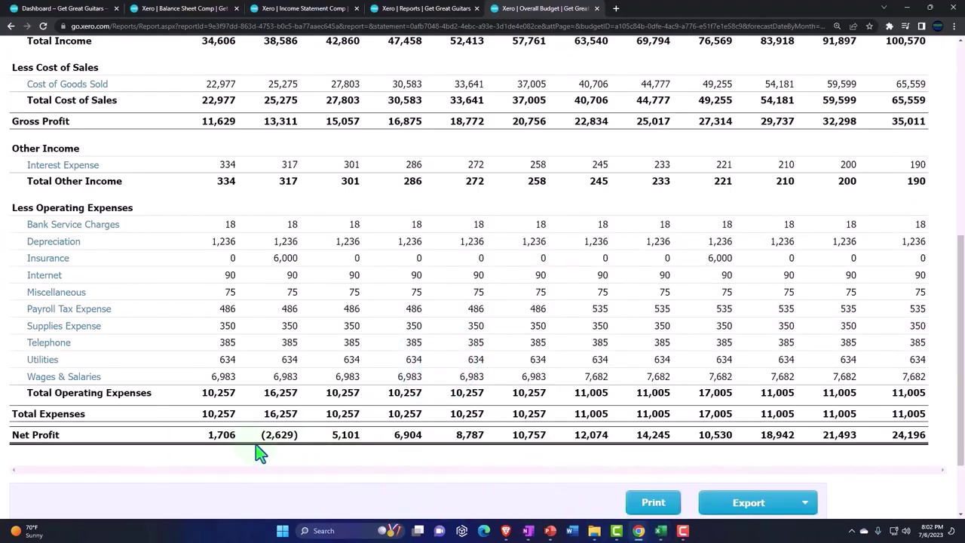
# Check the report's January total income against the sum of Sales, Service and Rental Income for January in the Excel budget.
pyautogui.scroll(2, 233, 449)
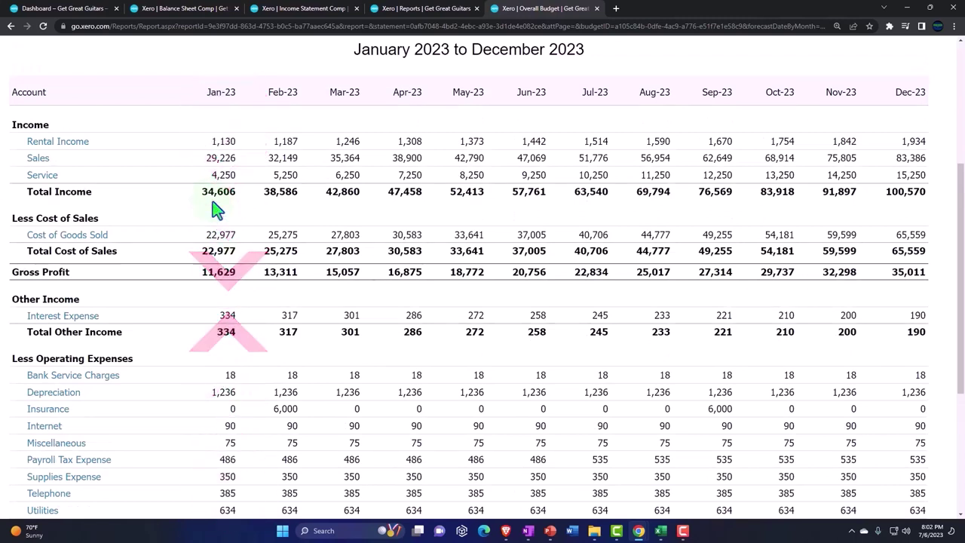
pyautogui.click(660, 530)
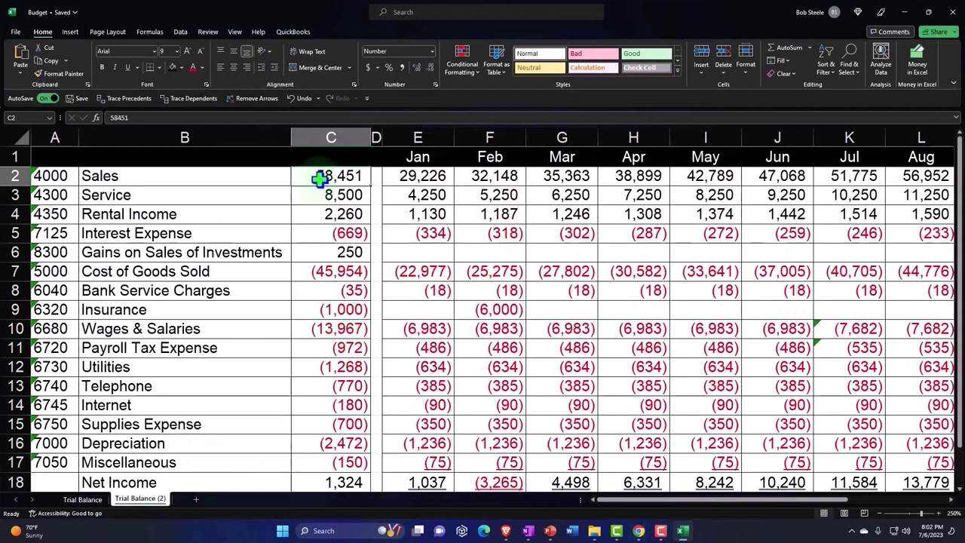
pyautogui.moveTo(319, 178); pyautogui.dragTo(324, 215)
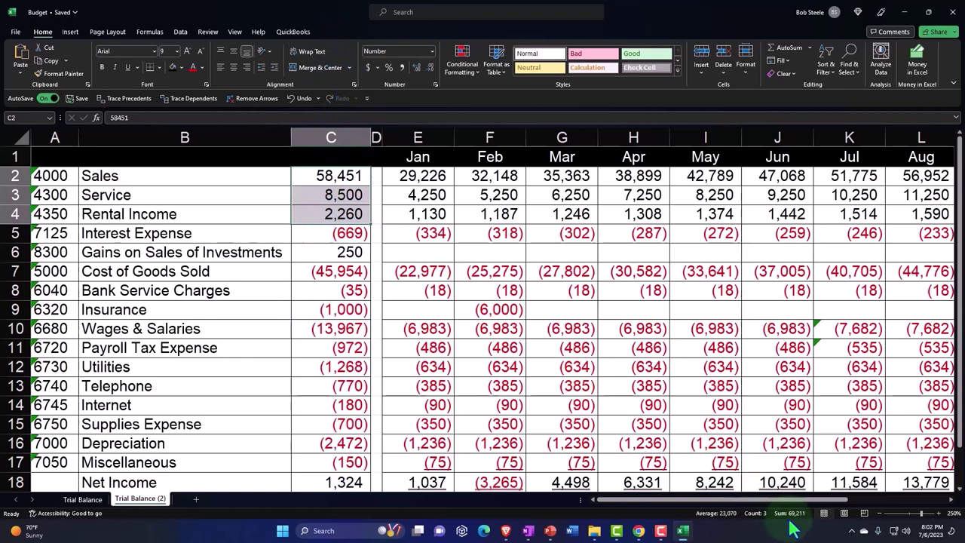
pyautogui.moveTo(431, 175); pyautogui.dragTo(436, 214)
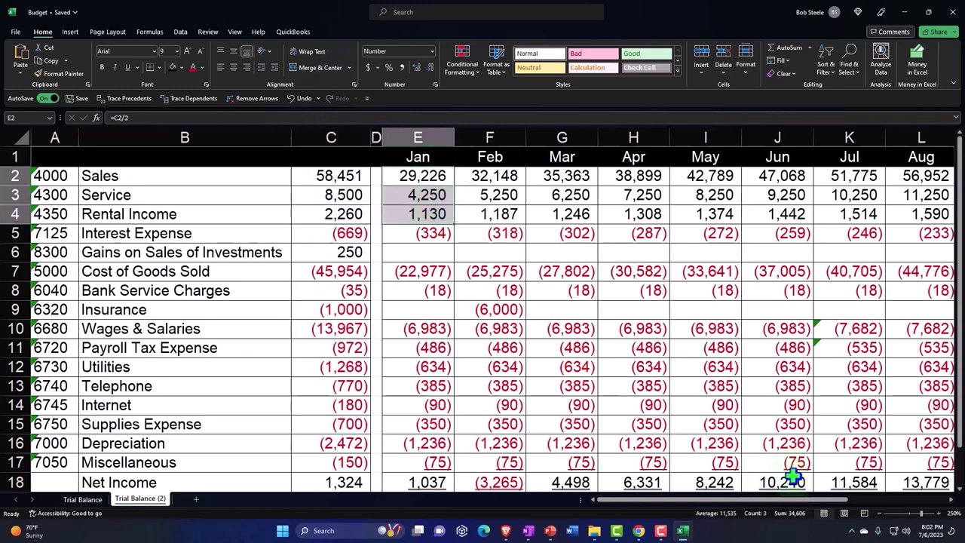
pyautogui.click(683, 531)
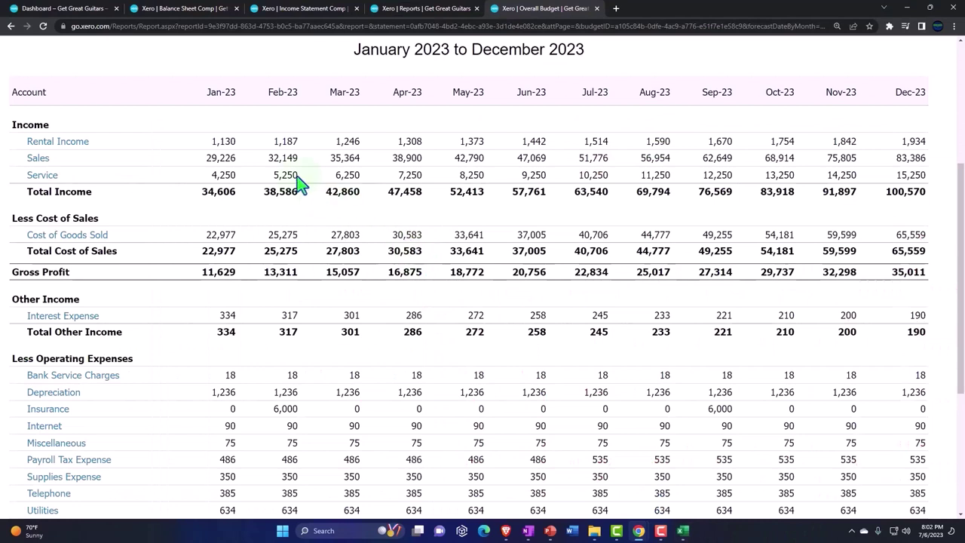
# Compare January's Cost of Goods Sold in the Excel budget with the cost of sales in the Budget Summary.
pyautogui.click(295, 268)
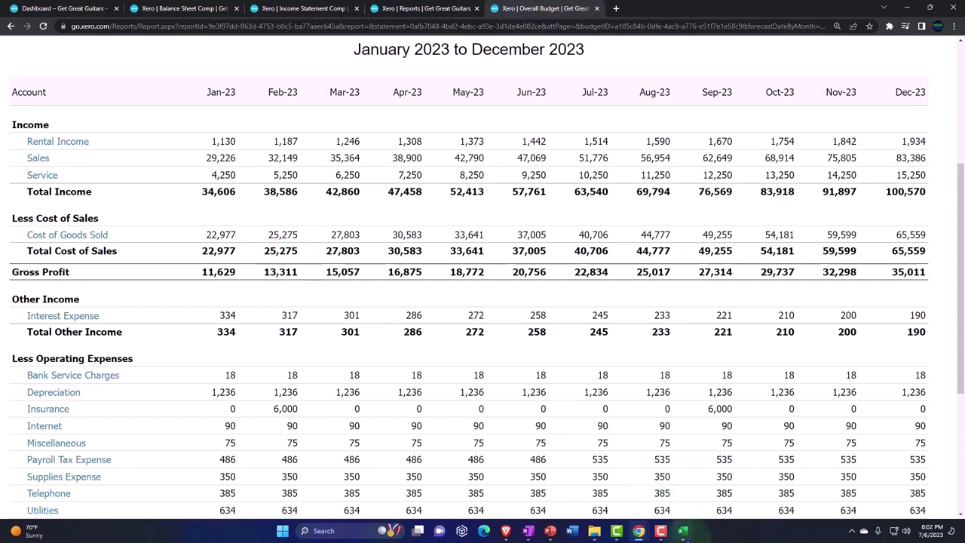
pyautogui.click(682, 531)
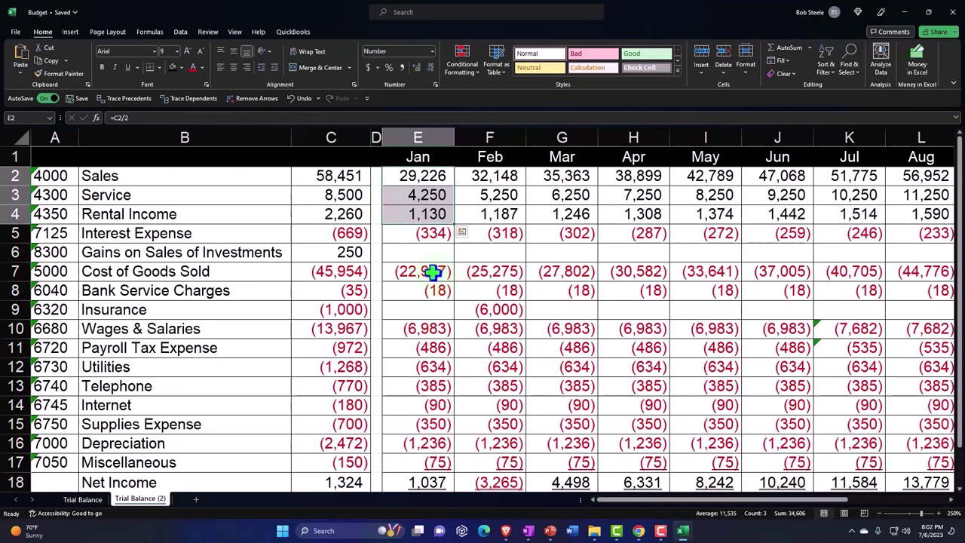
pyautogui.click(683, 531)
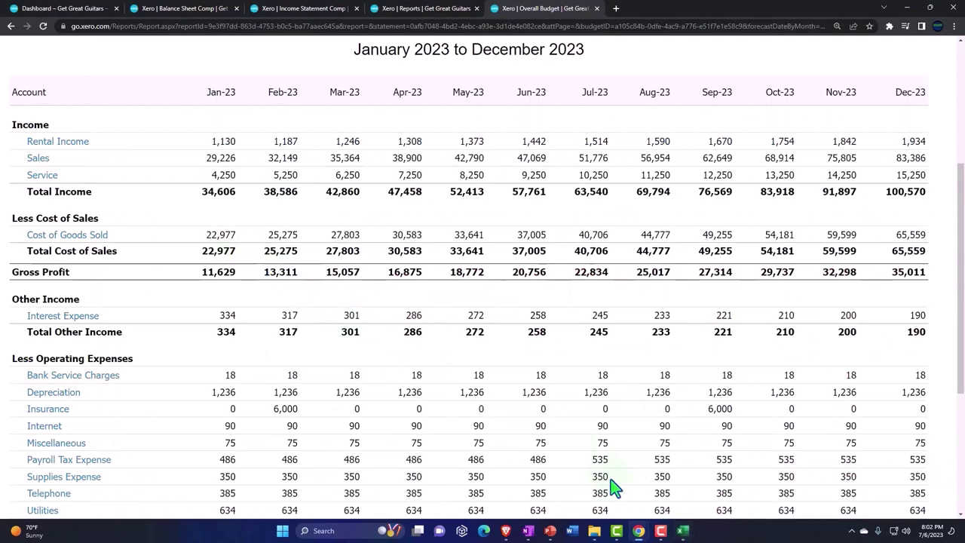
pyautogui.click(682, 531)
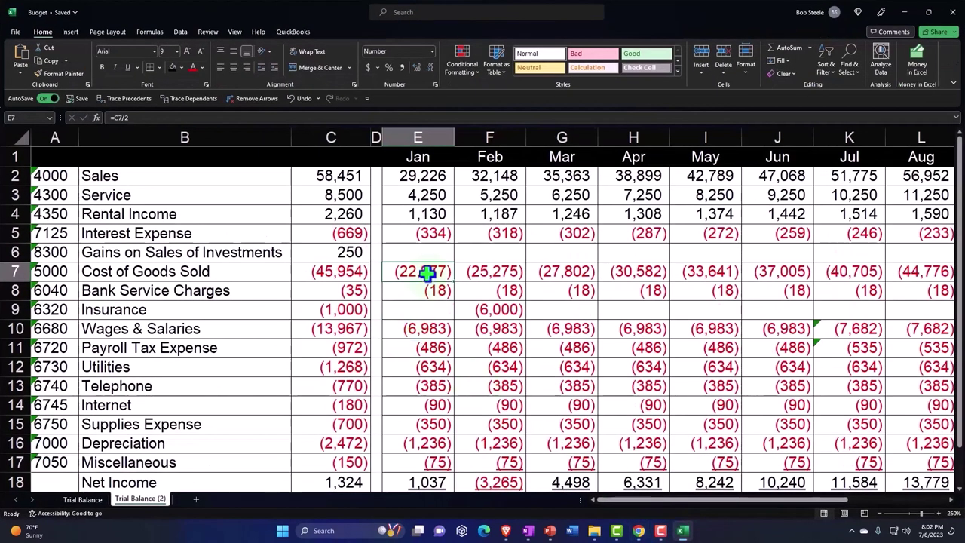
pyautogui.click(683, 532)
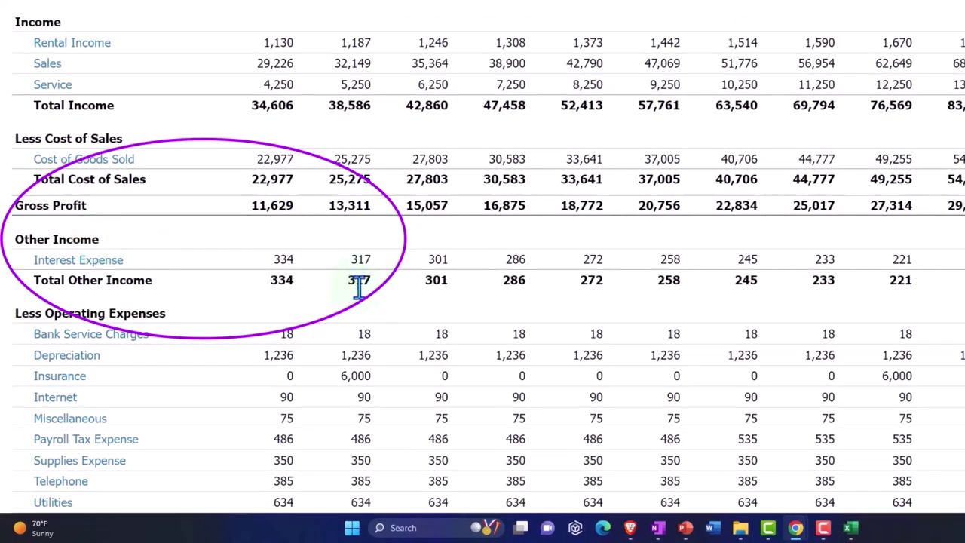
# Enter the Budget Summary's January net profit, 1706, in cell E20 below the Net Income row of the Excel budget.
pyautogui.scroll(-3, 577, 398)
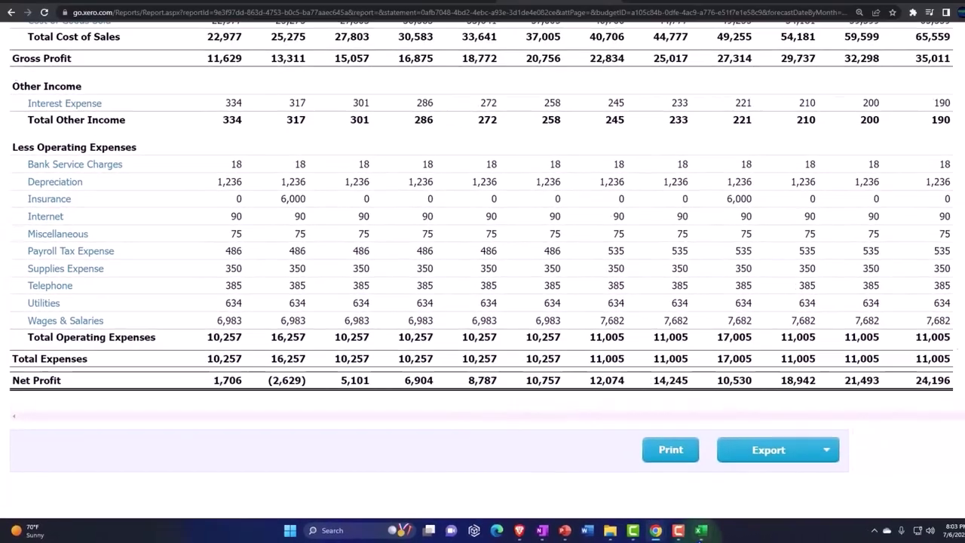
pyautogui.moveTo(849, 528)
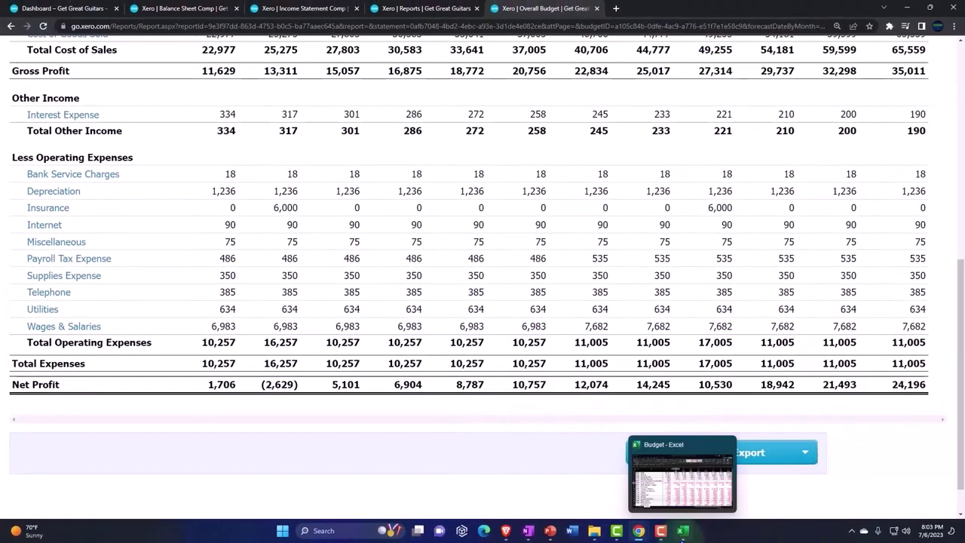
pyautogui.click(682, 531)
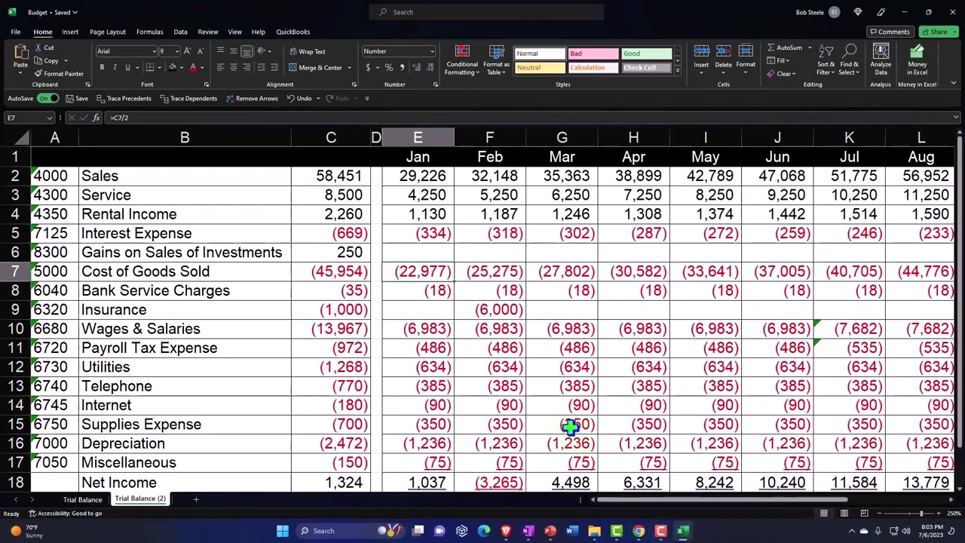
pyautogui.scroll(-3, 570, 422)
pyautogui.doubleClick(431, 341)
pyautogui.write('1')
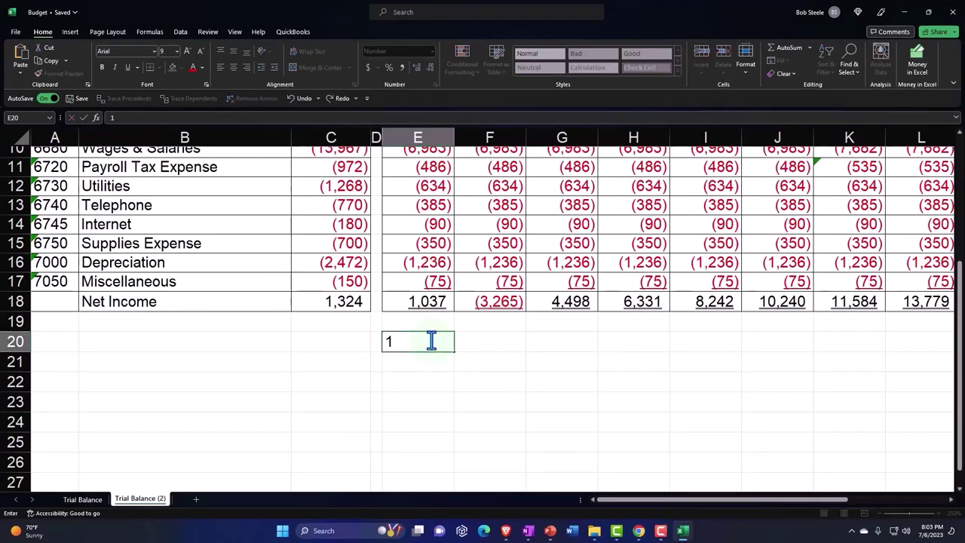
pyautogui.write('0')
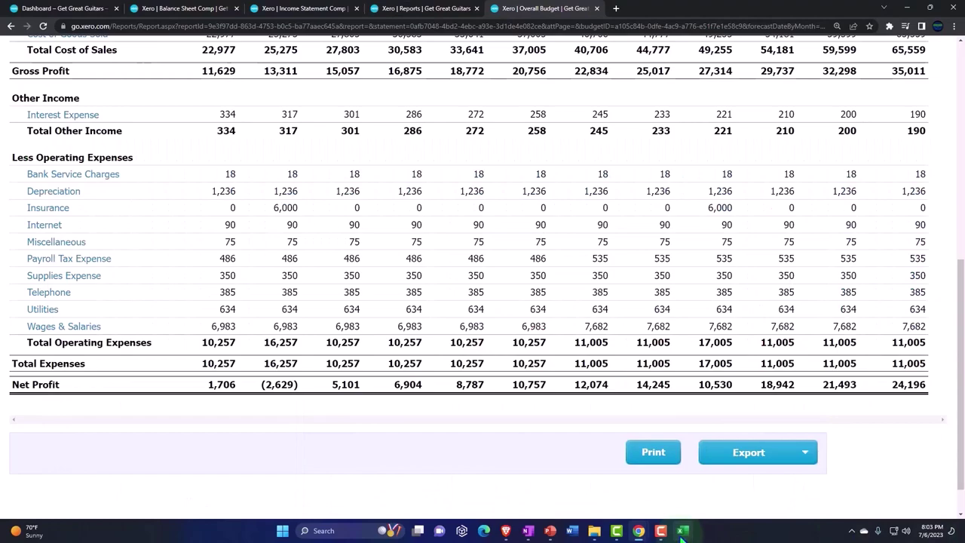
pyautogui.click(680, 530)
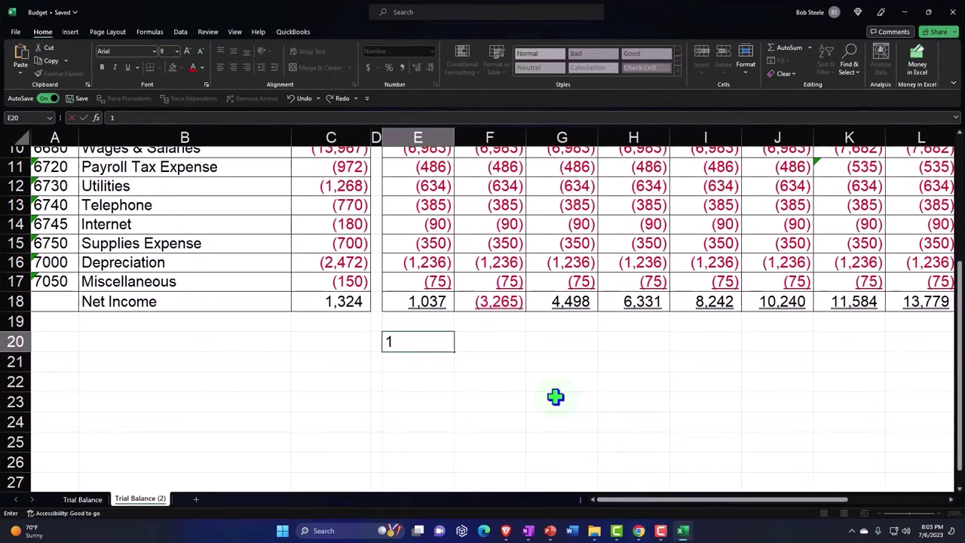
pyautogui.write('706')
pyautogui.press('Return')
# Calculate the difference between January's Net Income and the report's net profit in cell E21 as E18 minus E20.
pyautogui.write('+')
pyautogui.press('Up')
pyautogui.press('Up')
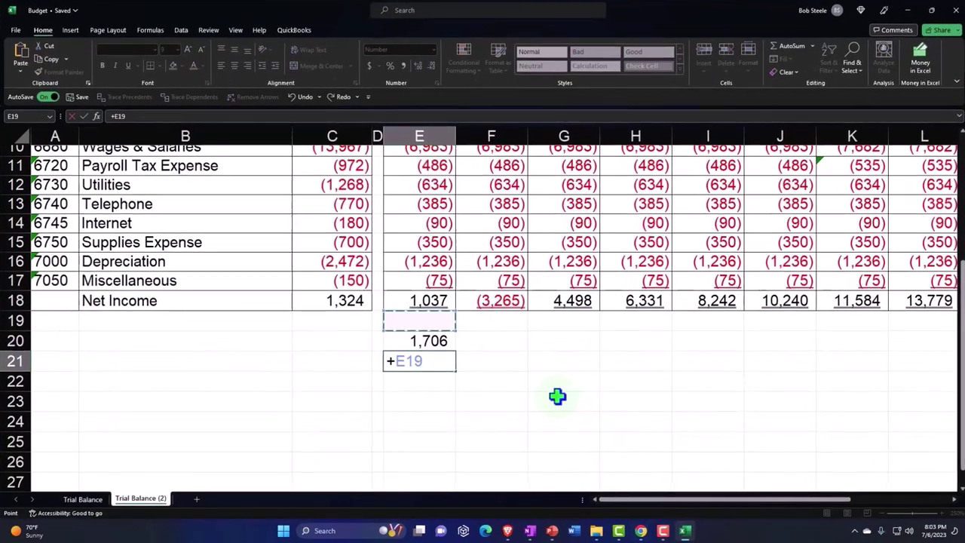
pyautogui.press('Up')
pyautogui.write('-')
pyautogui.press('Up')
pyautogui.press('Return')
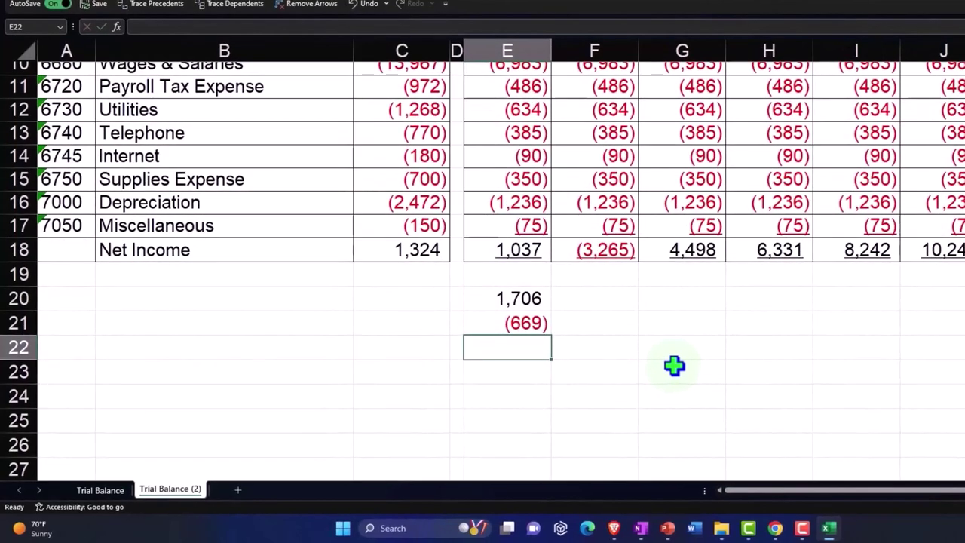
# Halve the January difference in cell E22 with the formula =E21/2.
pyautogui.write('=')
pyautogui.press('Up')
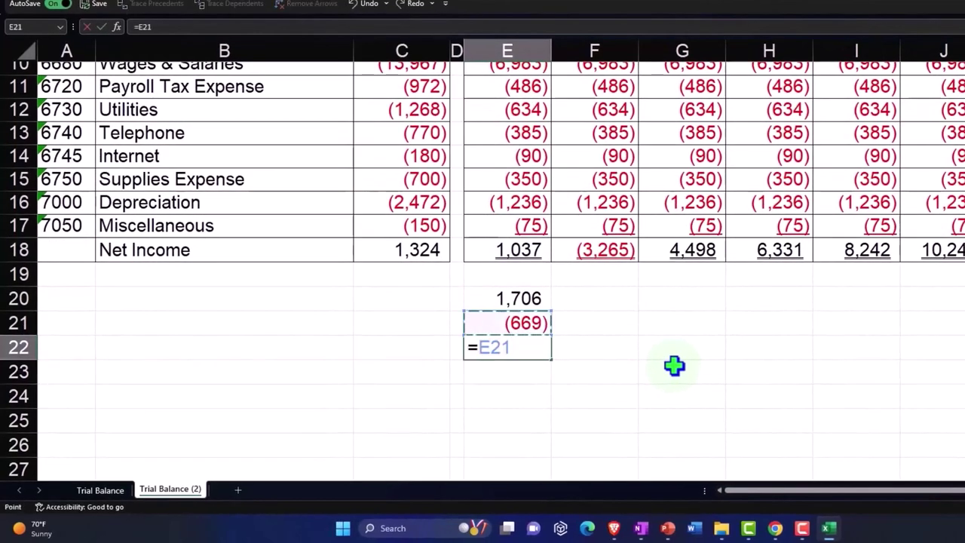
pyautogui.write('/2')
pyautogui.press('Return')
pyautogui.click(510, 346)
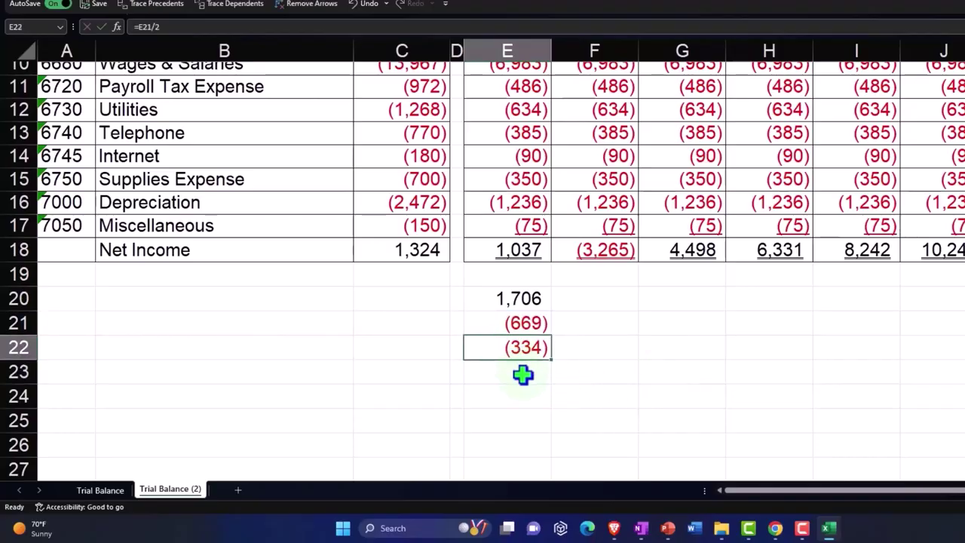
# Compare January's Interest Expense in the Excel budget with the Interest Expense line in Xero's Budget Summary.
pyautogui.scroll(3, 522, 375)
pyautogui.click(505, 104)
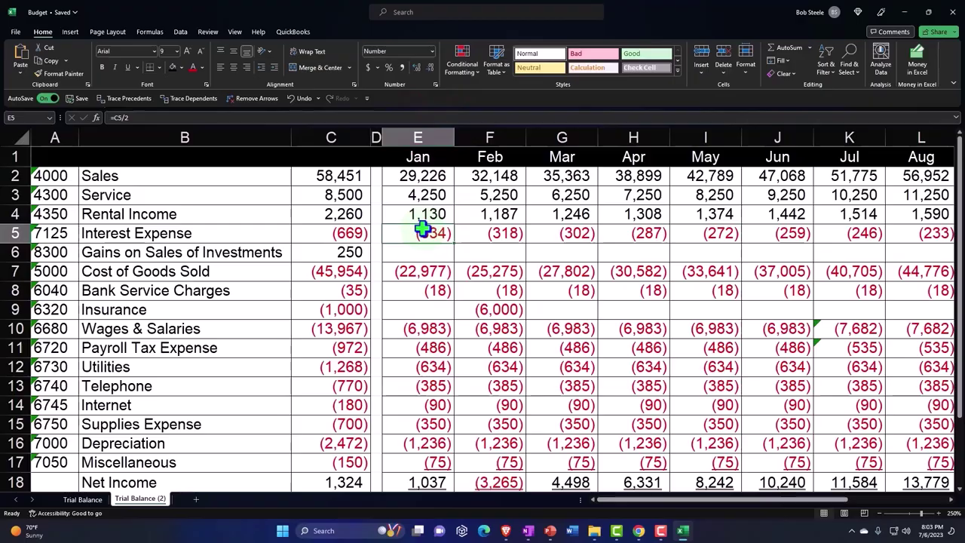
pyautogui.click(682, 532)
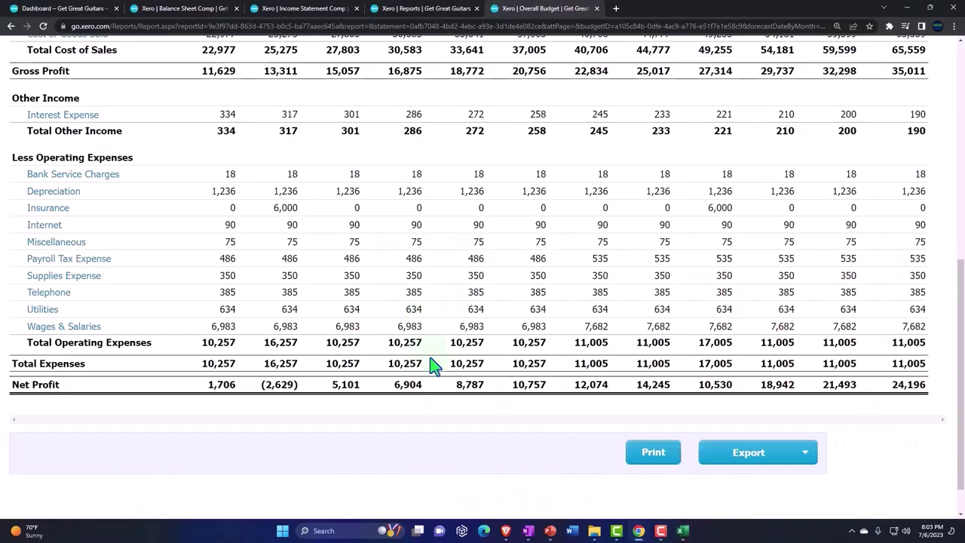
pyautogui.scroll(3, 441, 369)
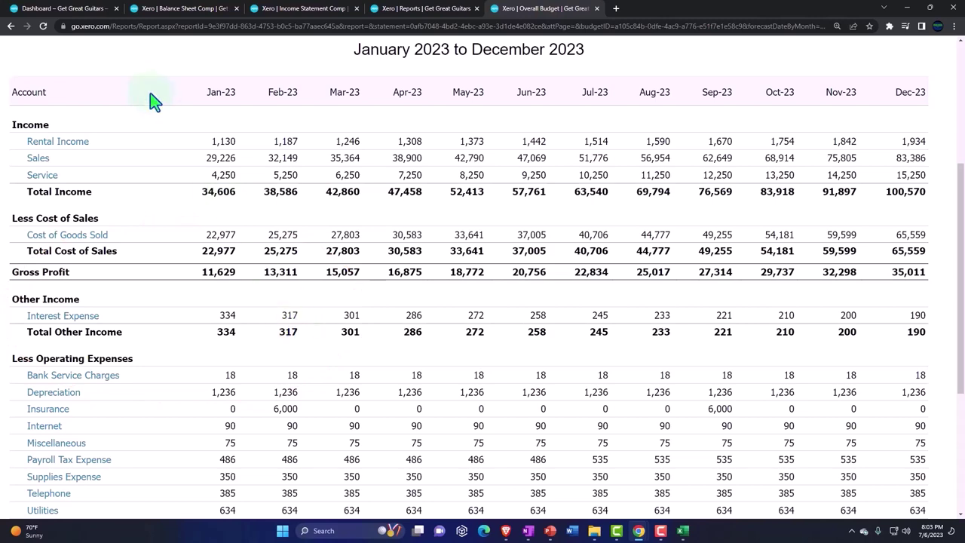
# Open the Budget Manager from the Financial performance reports of Get Great Guitars in Xero.
pyautogui.click(64, 9)
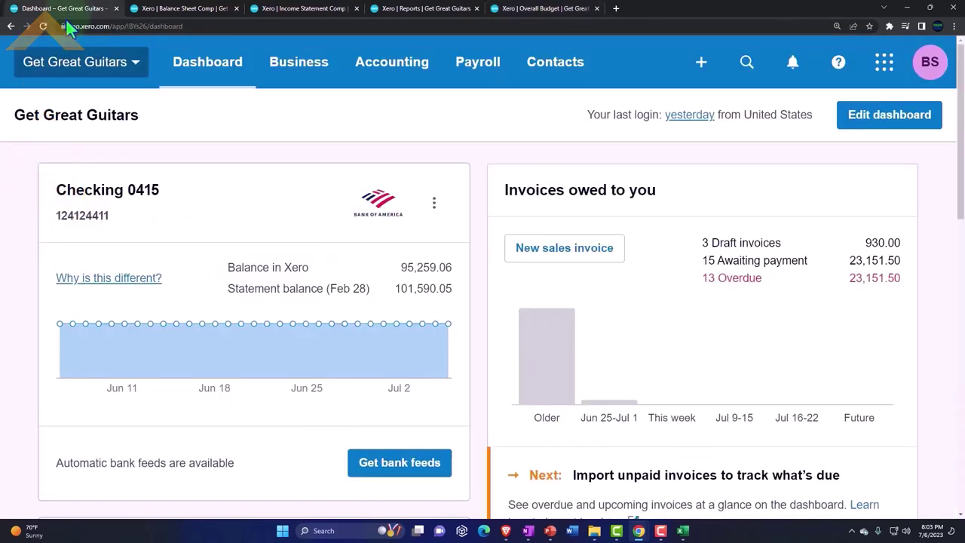
pyautogui.click(384, 70)
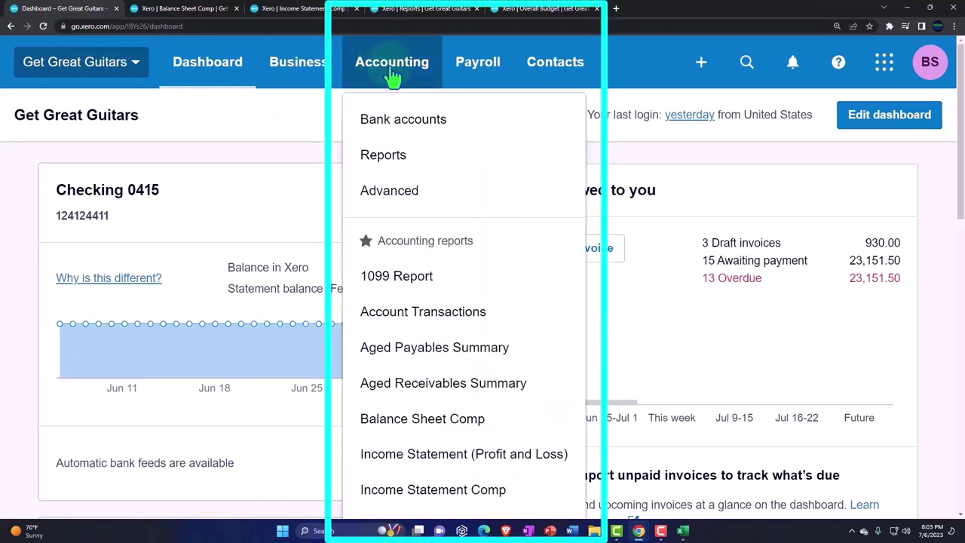
pyautogui.click(408, 159)
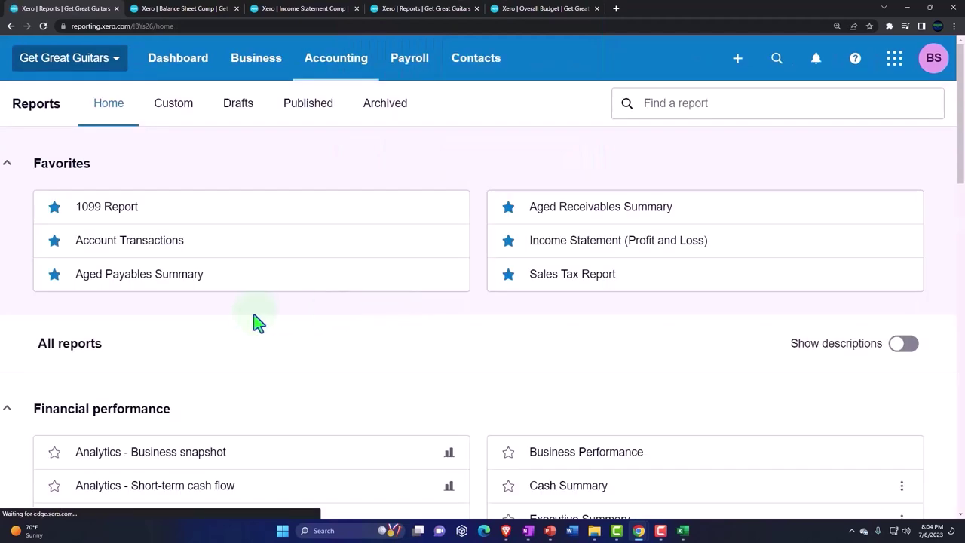
pyautogui.scroll(-2, 254, 321)
pyautogui.scroll(-1, 254, 321)
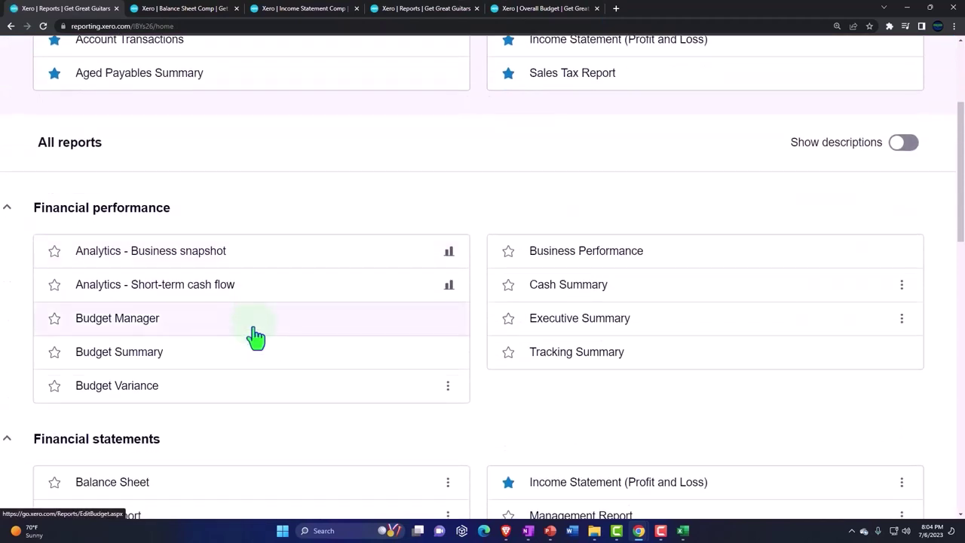
pyautogui.click(132, 320)
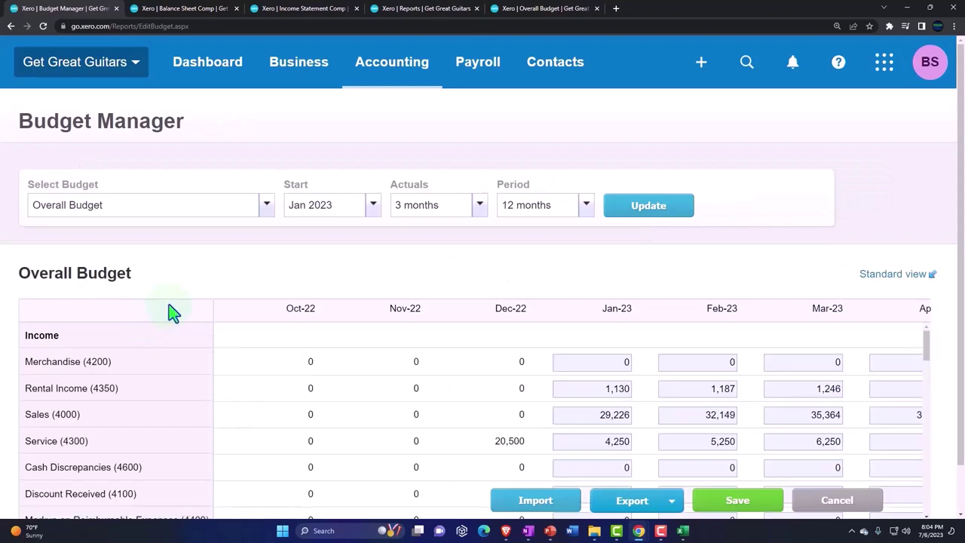
# Set Actuals to None for the Overall Budget in the Budget Manager and update the view.
pyautogui.scroll(-1, 172, 312)
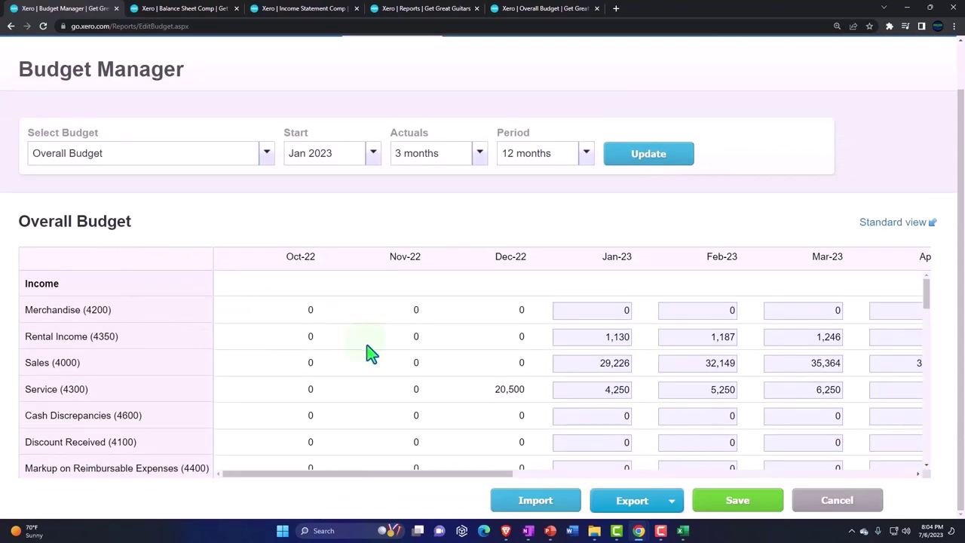
pyautogui.scroll(-1, 369, 353)
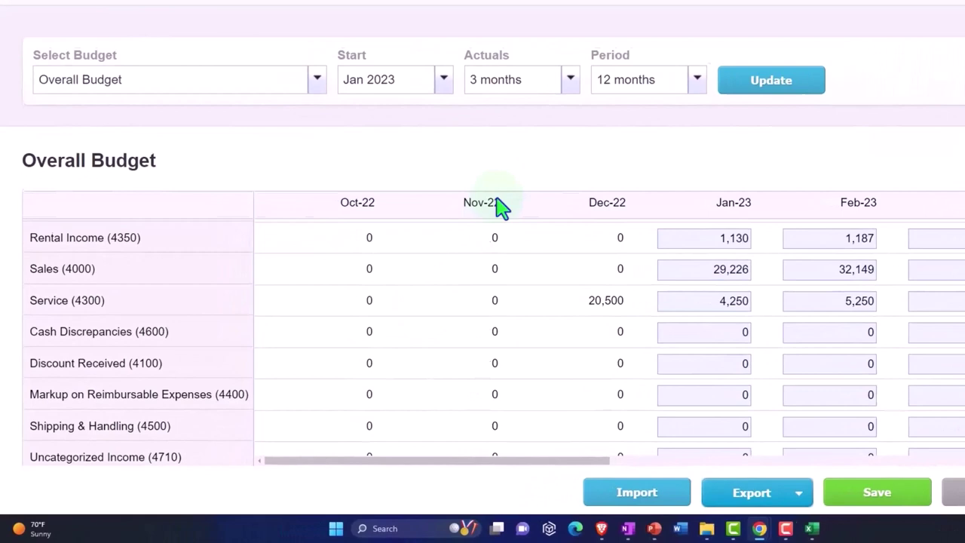
pyautogui.click(570, 79)
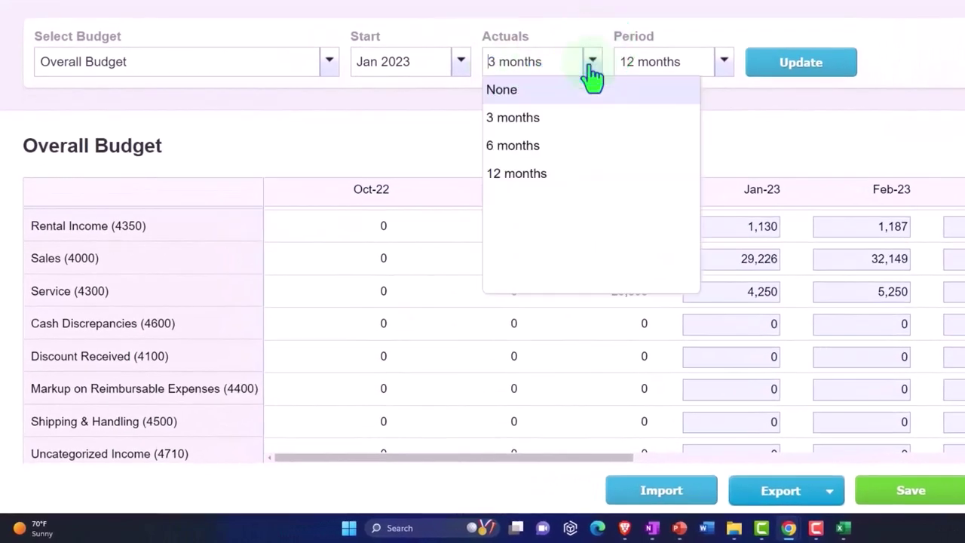
pyautogui.click(523, 91)
pyautogui.click(770, 66)
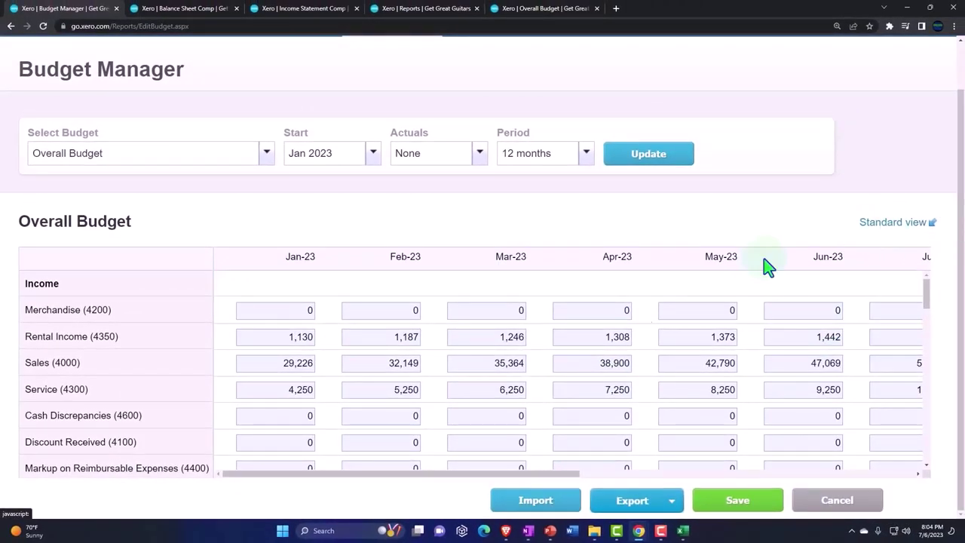
# Make the Interest Expense (7125) budget negative for January to June 2023: (334), (317), (301), (286), (272) and (258).
pyautogui.scroll(-4, 308, 410)
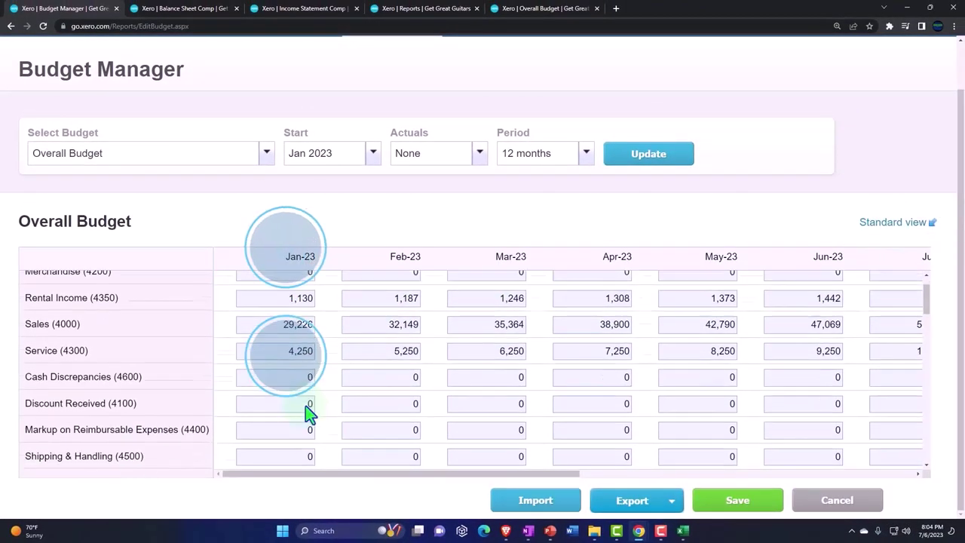
pyautogui.scroll(-4, 308, 413)
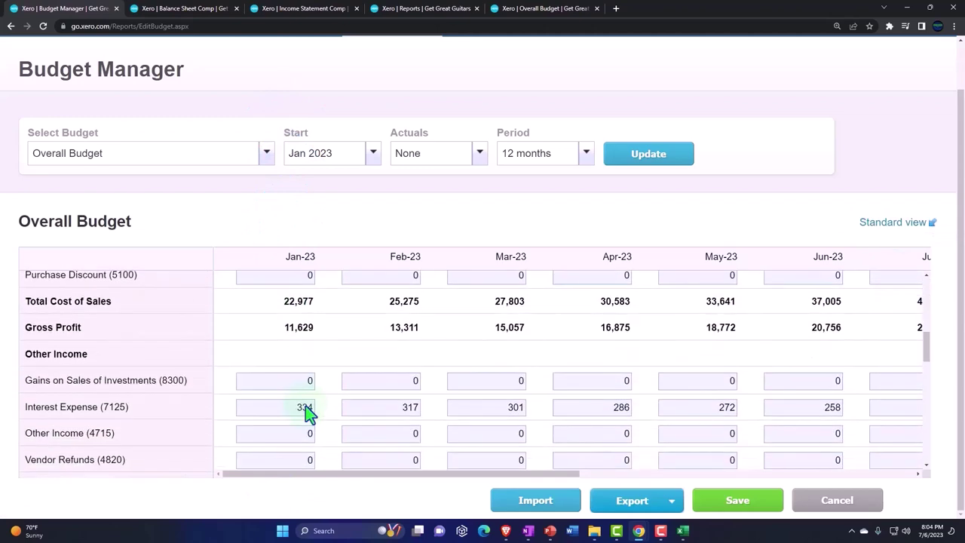
pyautogui.click(292, 357)
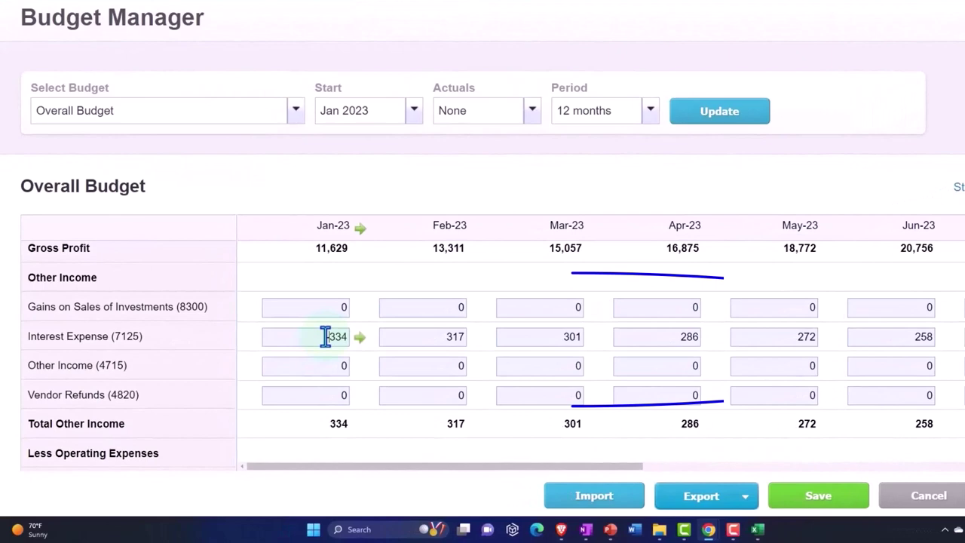
pyautogui.write('(')
pyautogui.press('Tab')
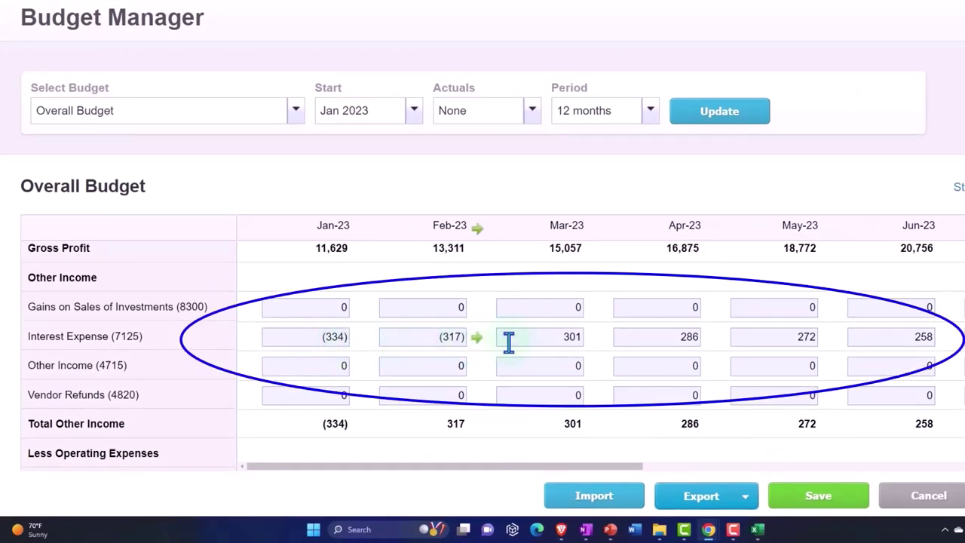
pyautogui.press('Tab')
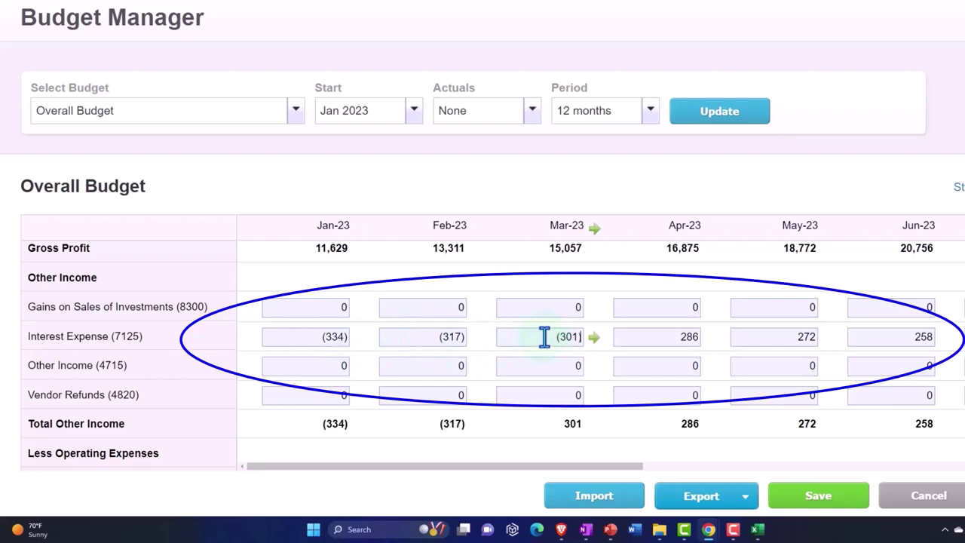
pyautogui.press('Tab')
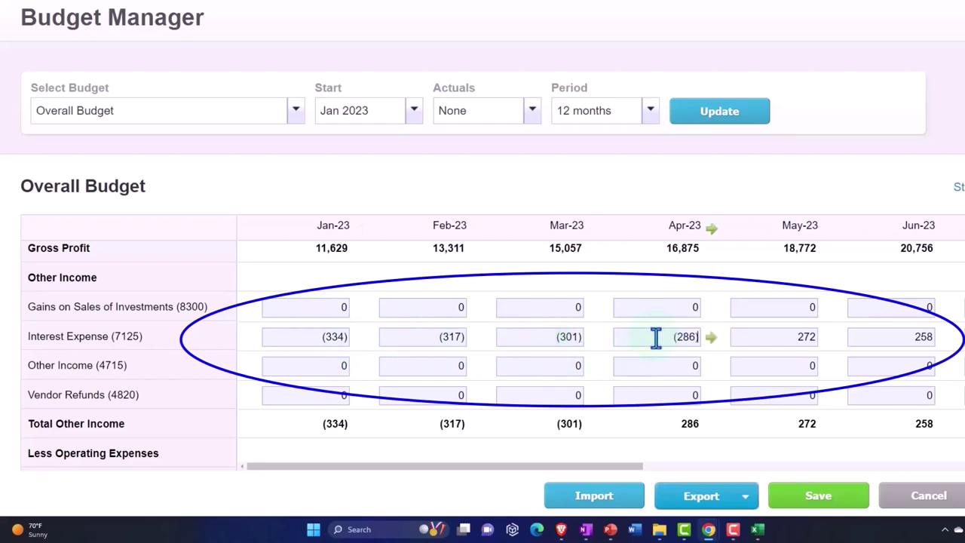
pyautogui.press('Tab')
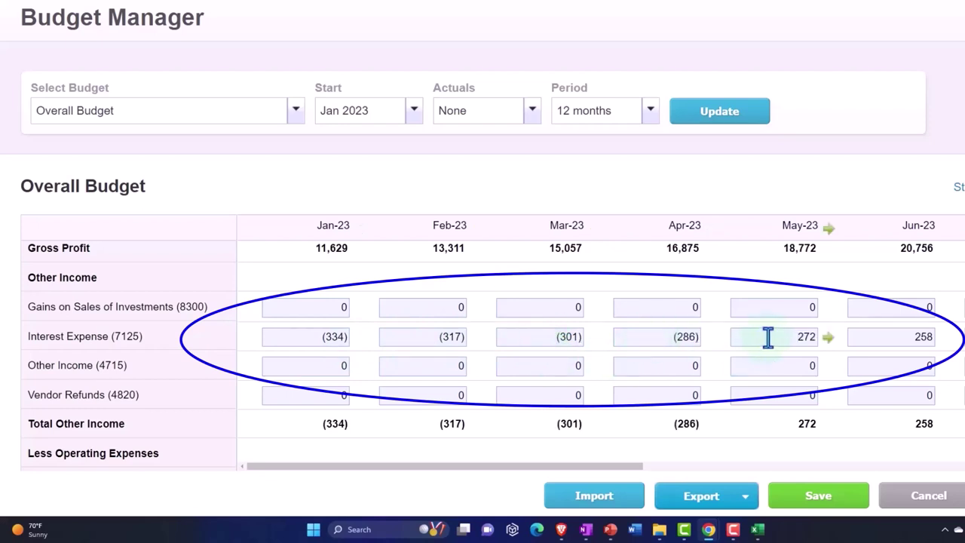
pyautogui.press('Tab')
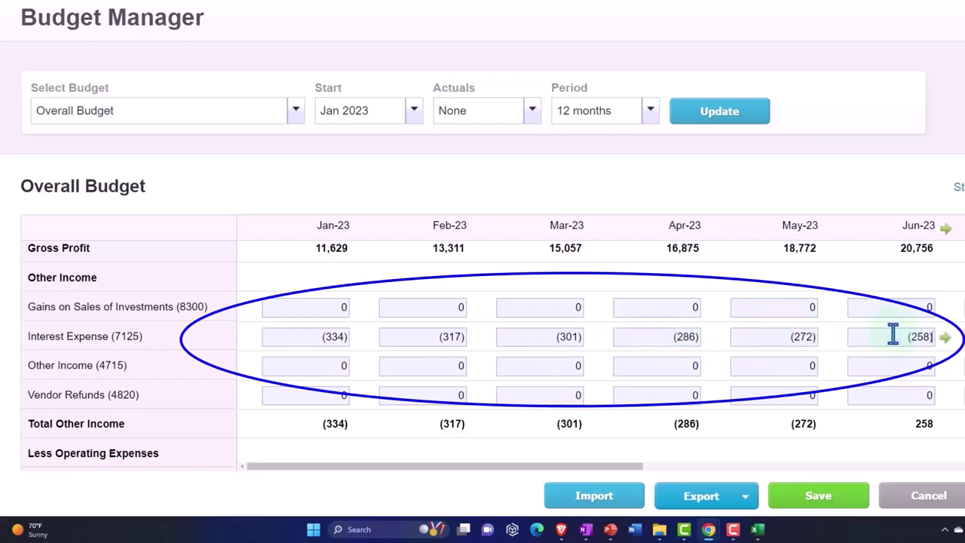
pyautogui.moveTo(635, 466)
pyautogui.mouseDown()
pyautogui.moveTo(823, 489)
pyautogui.moveTo(955, 491)
pyautogui.mouseUp()
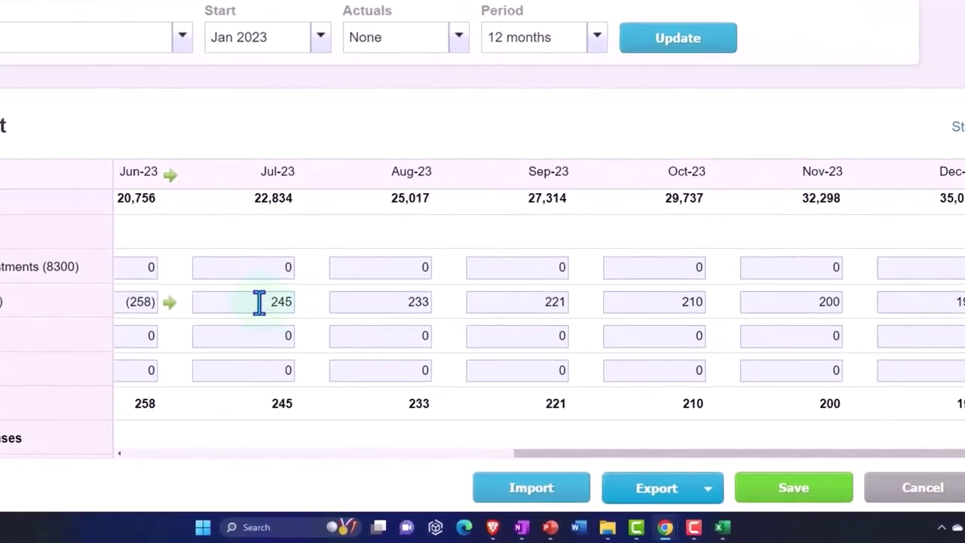